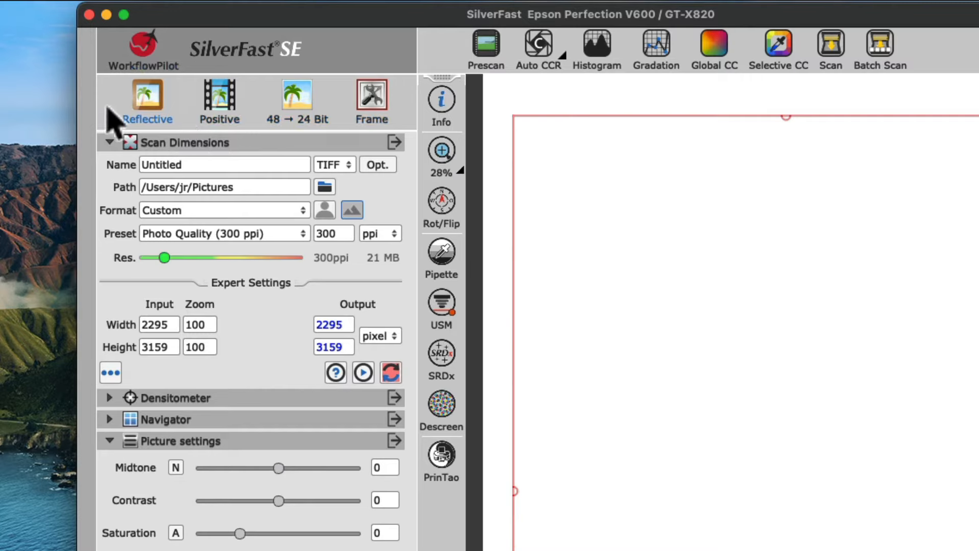
# Set the scan source to Transparency, the film type to Negative and the colour depth to 48 → 24 Bit.
pyautogui.click(169, 117)
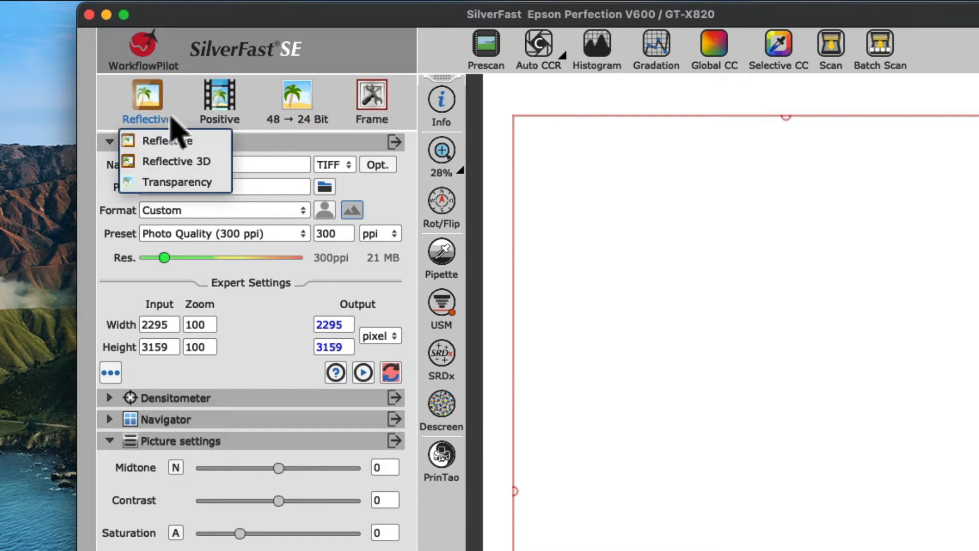
pyautogui.click(226, 187)
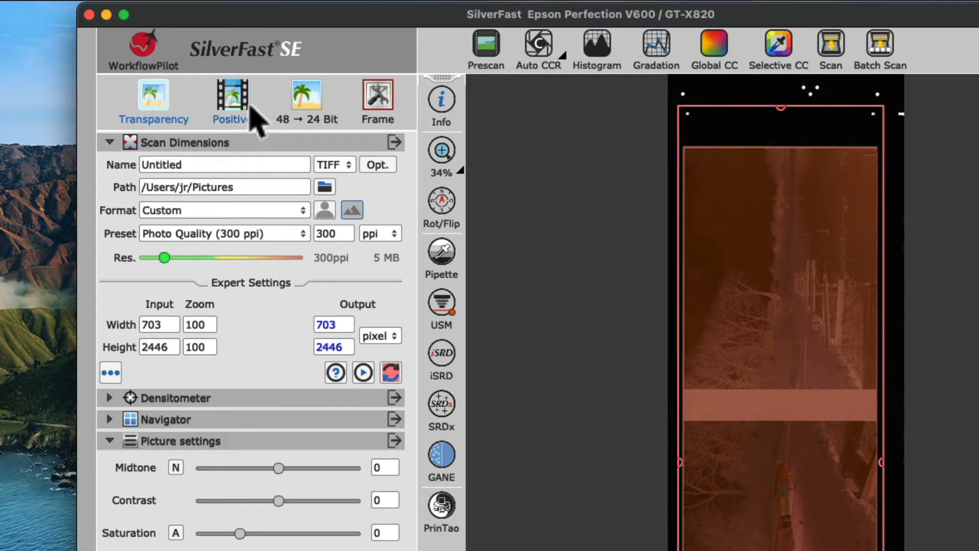
pyautogui.click(239, 104)
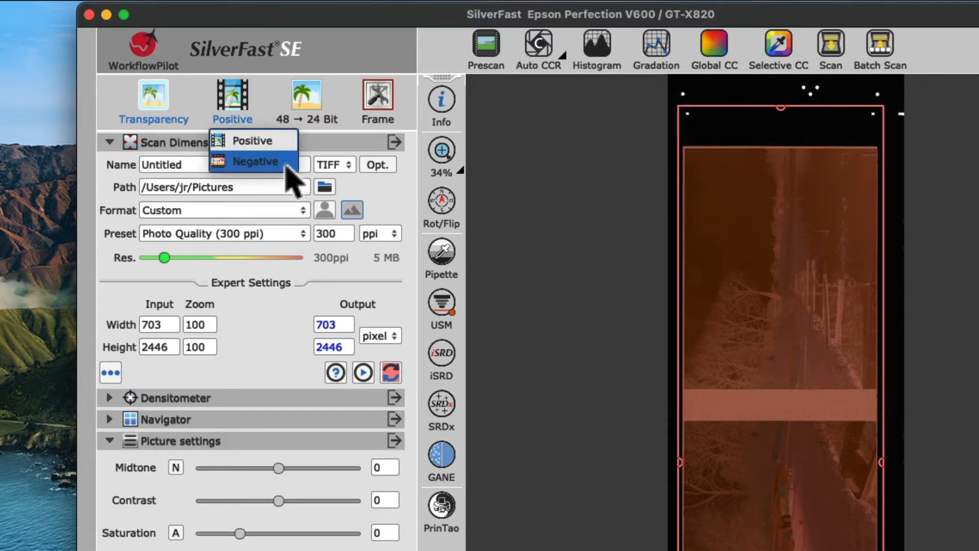
pyautogui.click(256, 161)
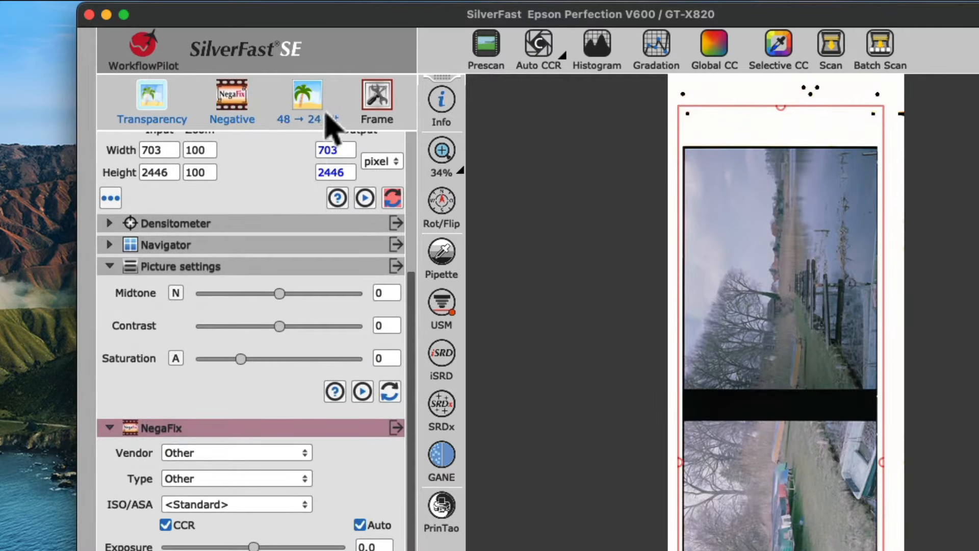
pyautogui.click(317, 101)
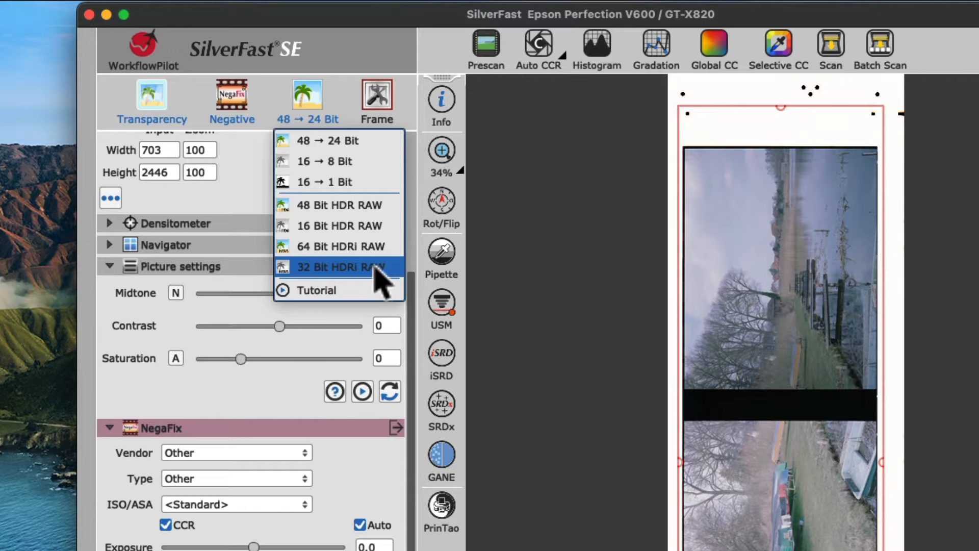
pyautogui.click(385, 146)
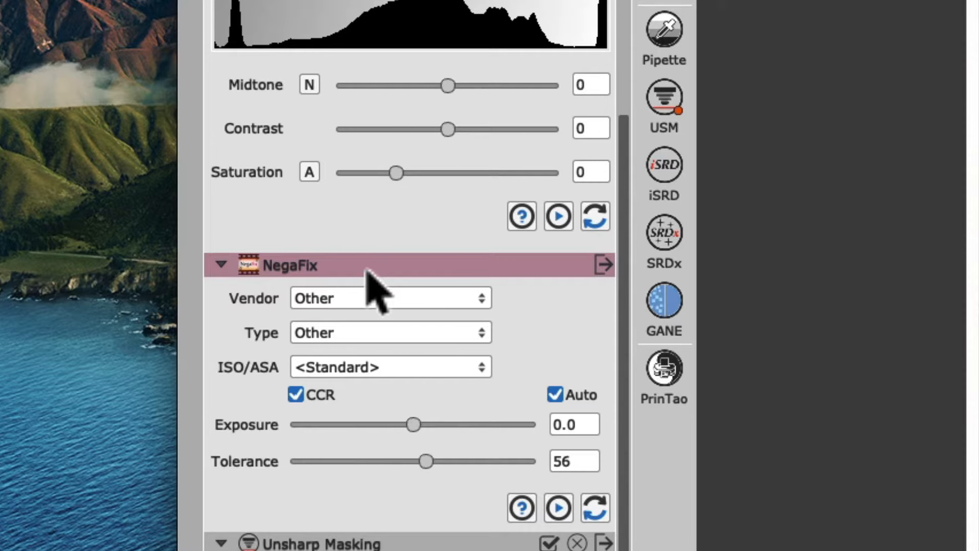
# Set the NegaFix film vendor to Kodak and the film type to Portra, keeping automatic exposure enabled.
pyautogui.scroll(1, 367, 271)
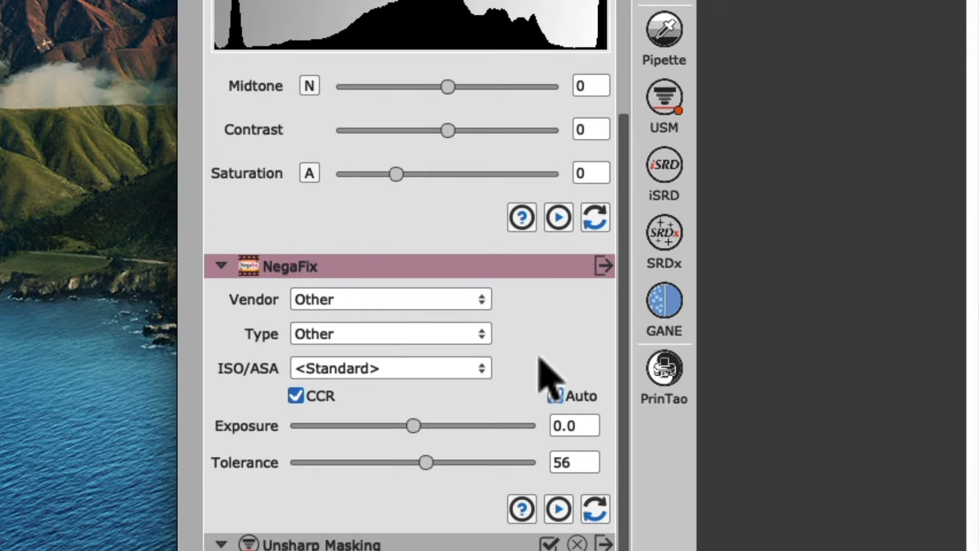
pyautogui.scroll(1, 530, 365)
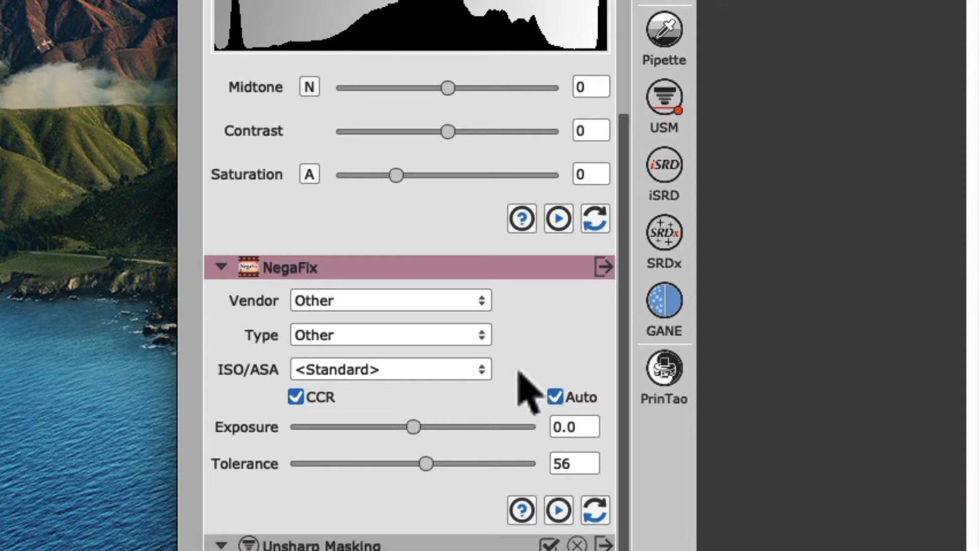
pyautogui.click(481, 303)
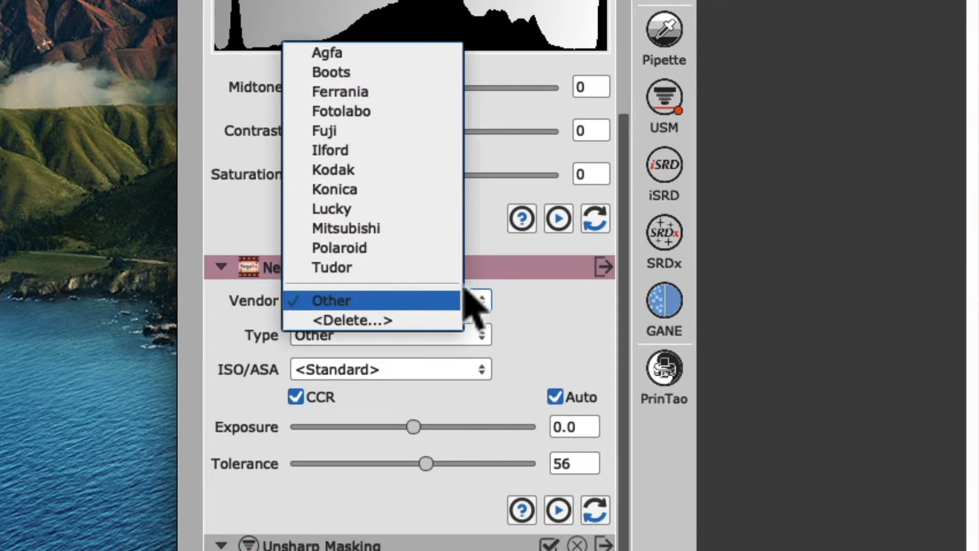
pyautogui.click(444, 173)
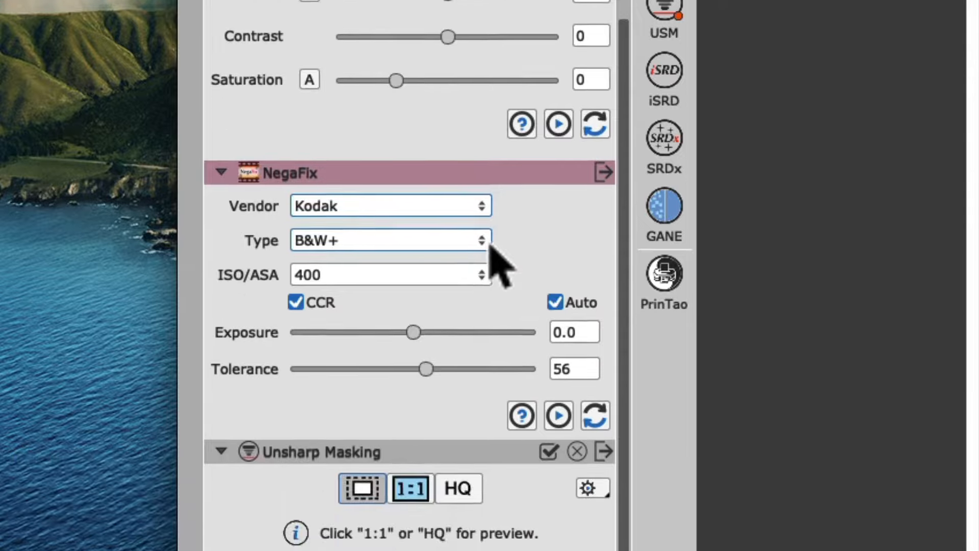
pyautogui.click(481, 338)
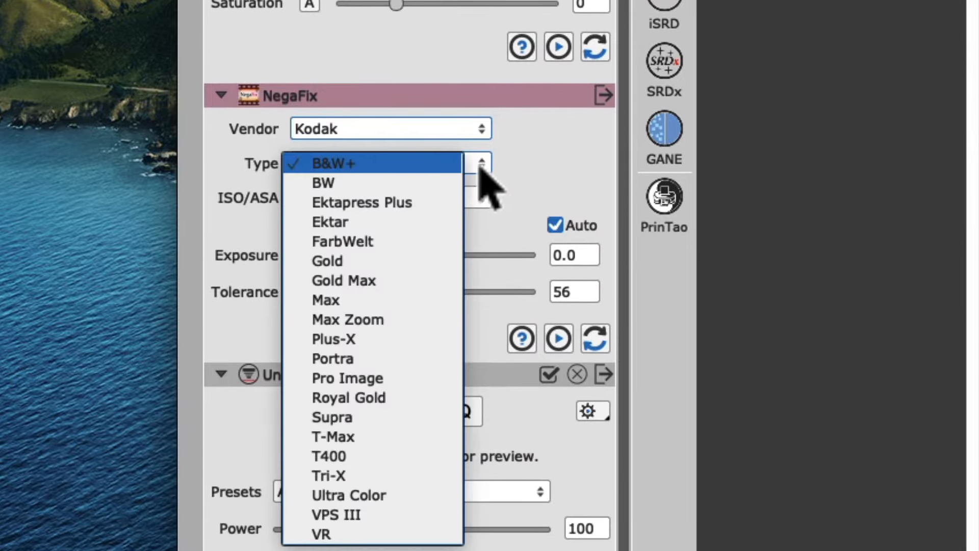
pyautogui.click(437, 359)
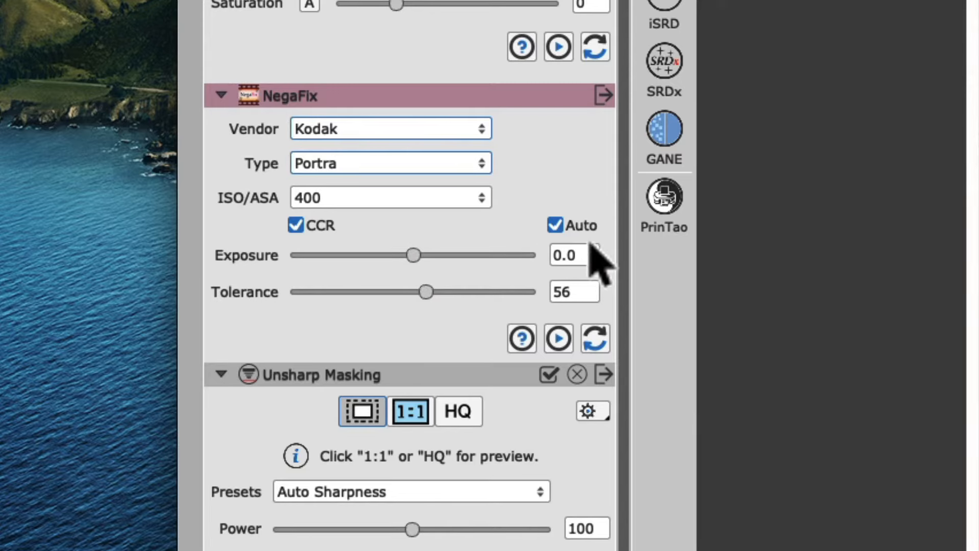
pyautogui.click(555, 227)
pyautogui.click(555, 227)
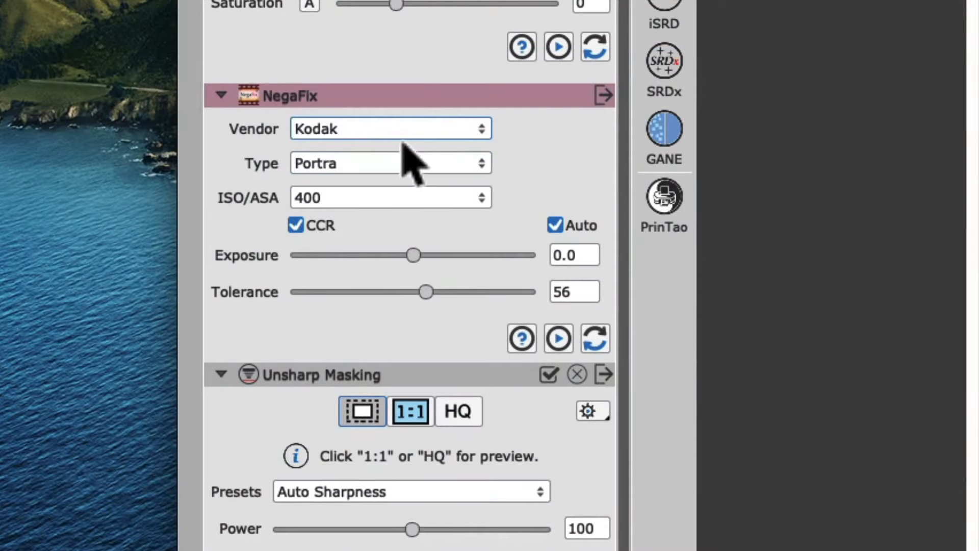
# Try the Agfa Ultra film profile in NegaFix and view its available ISO/ASA options.
pyautogui.click(412, 128)
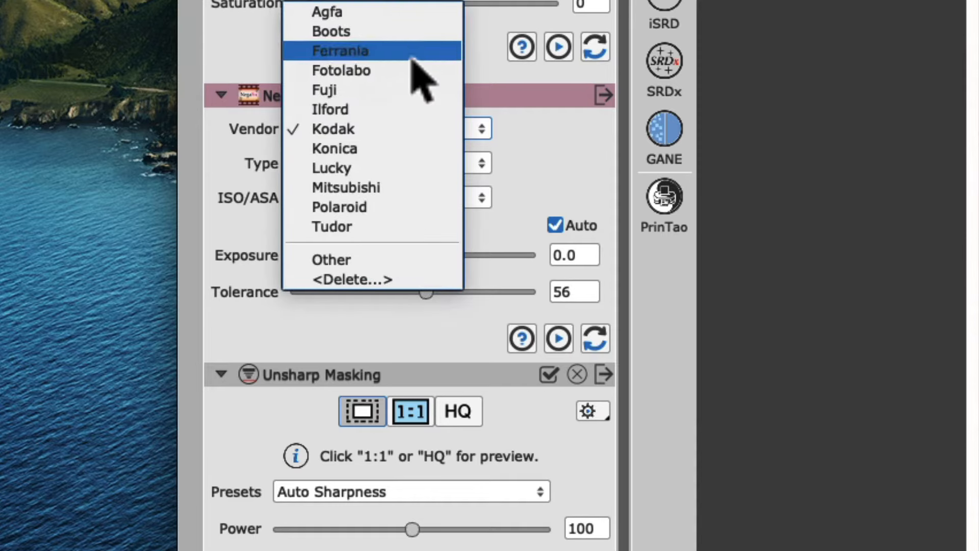
pyautogui.click(414, 18)
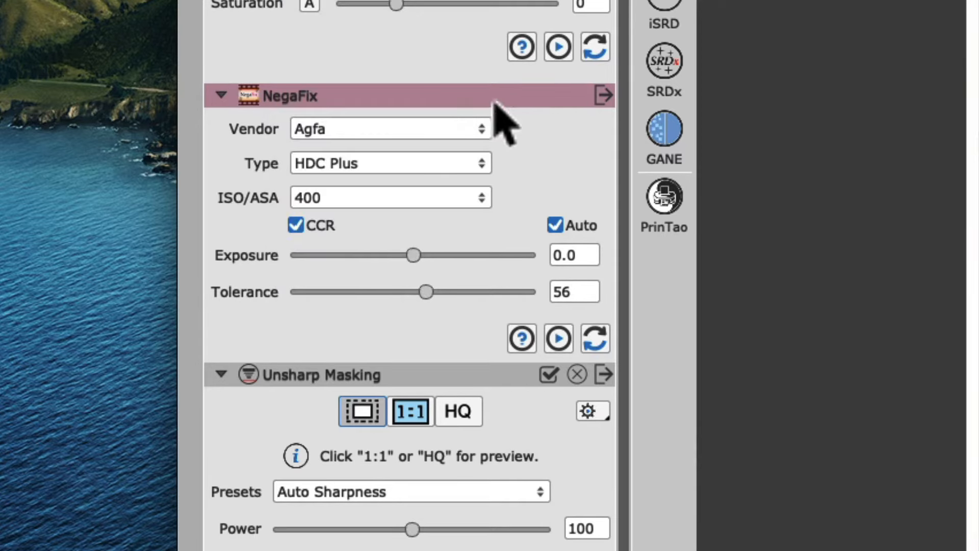
pyautogui.click(485, 164)
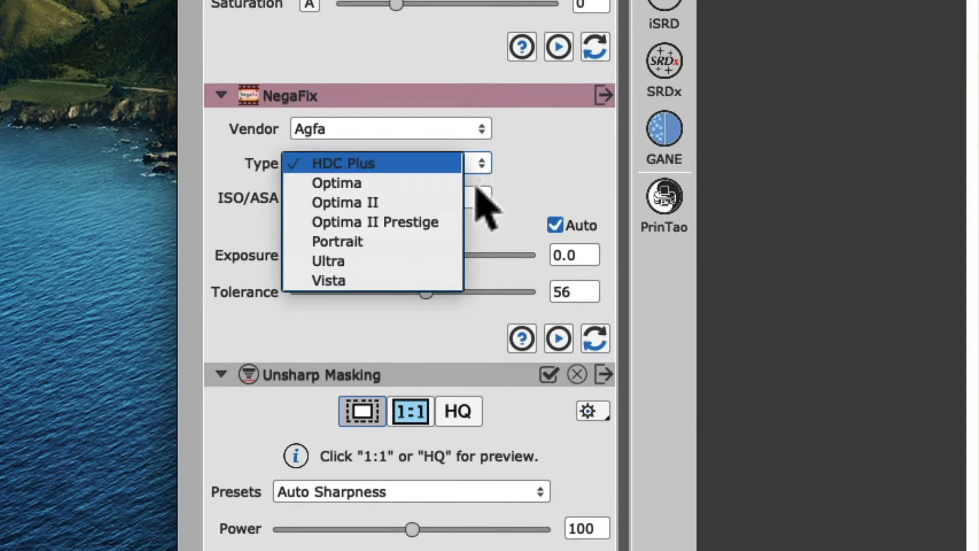
pyautogui.click(445, 261)
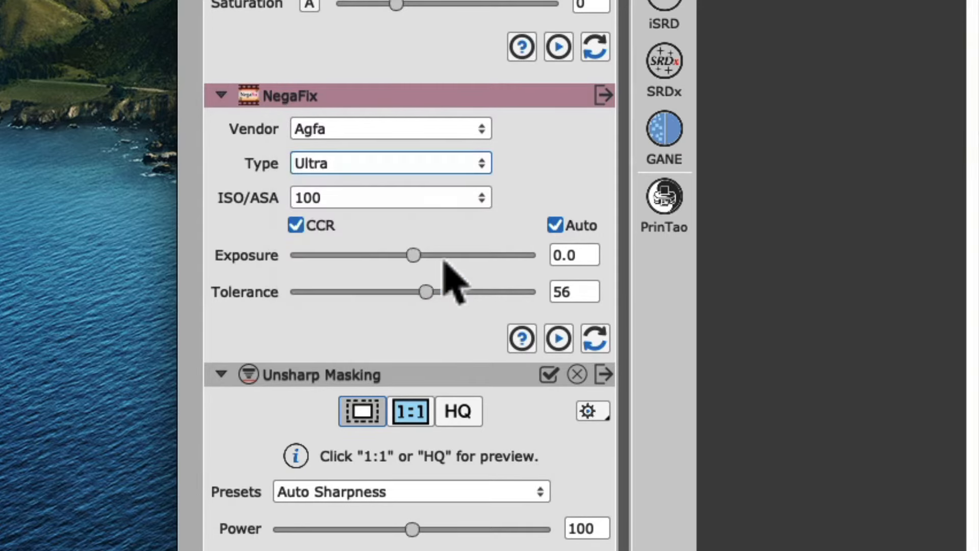
pyautogui.click(484, 198)
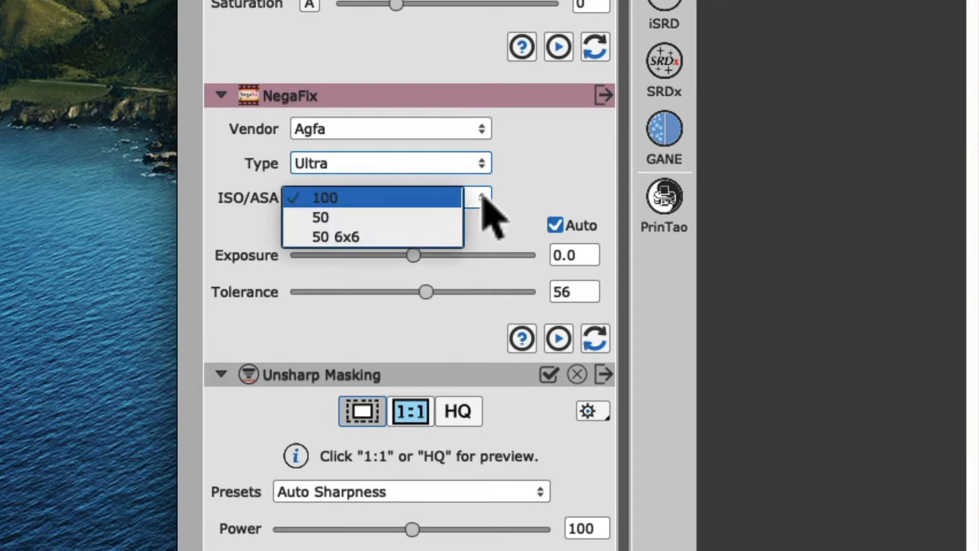
pyautogui.click(516, 198)
# Switch the NegaFix profile back to Kodak Portra with an ISO/ASA of 400.
pyautogui.click(480, 131)
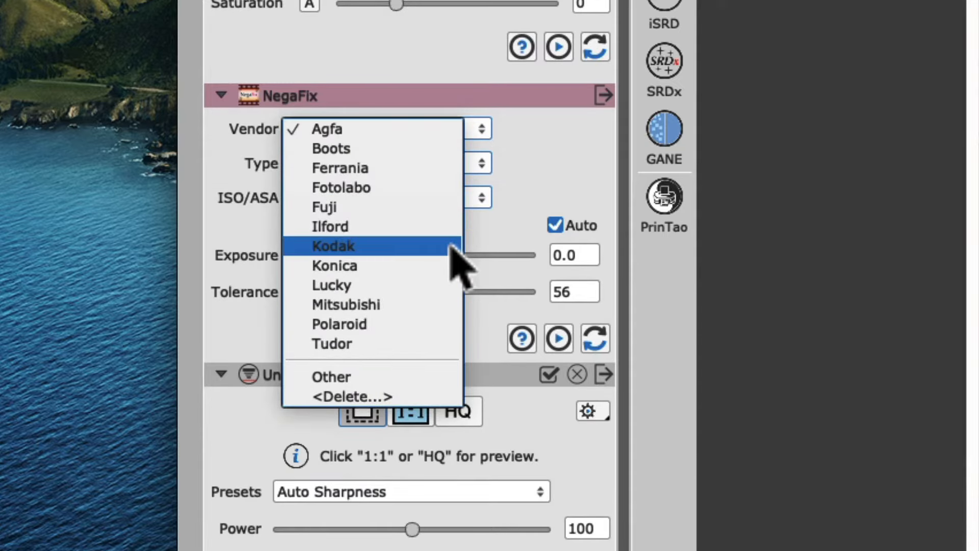
pyautogui.click(450, 245)
pyautogui.click(480, 164)
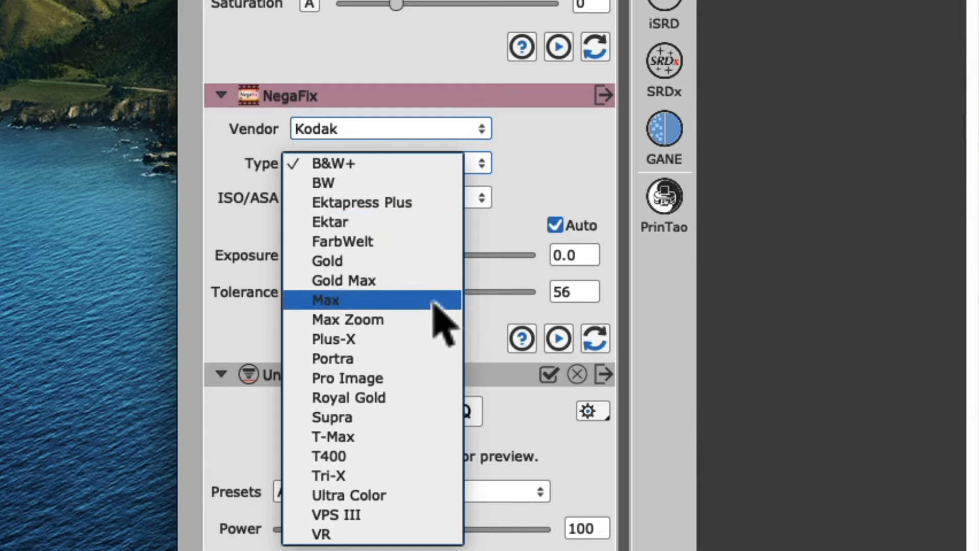
pyautogui.click(441, 358)
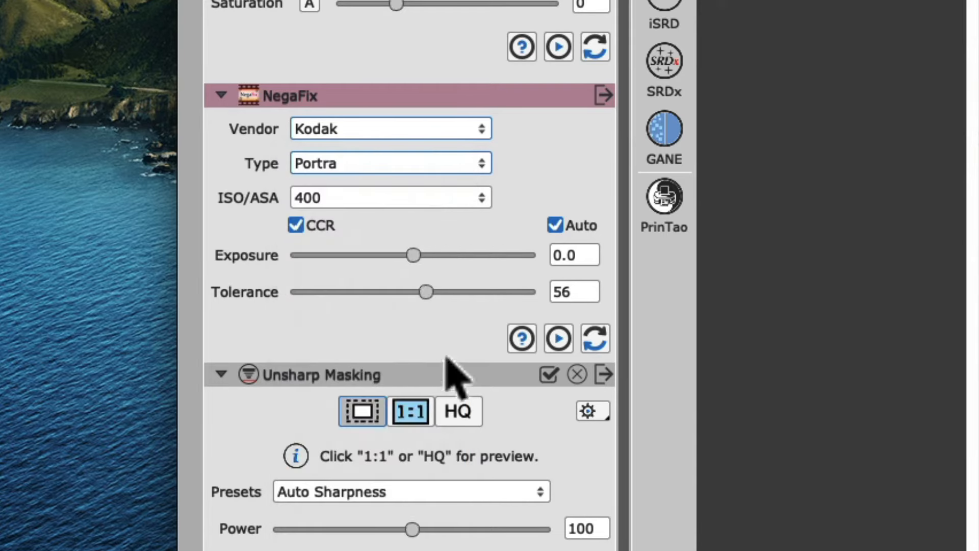
pyautogui.click(483, 202)
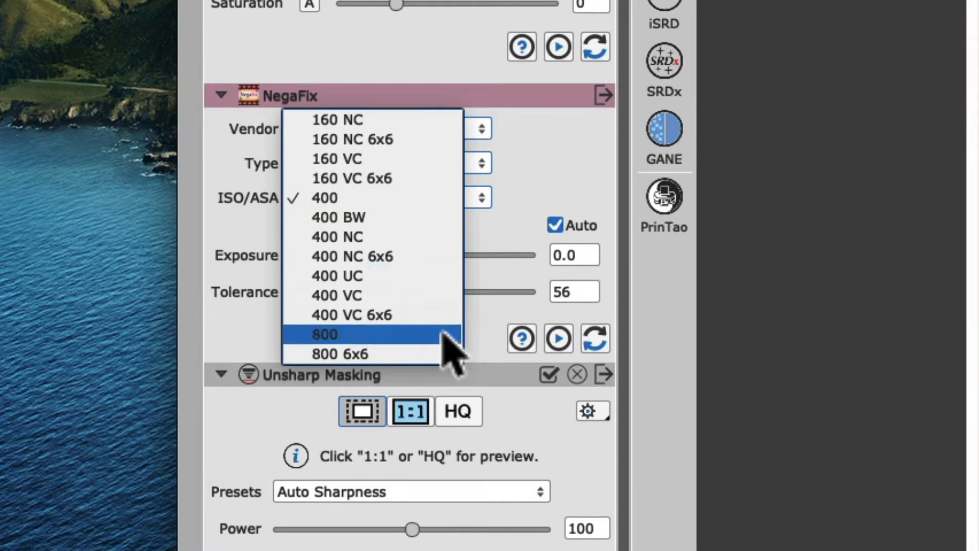
pyautogui.click(449, 201)
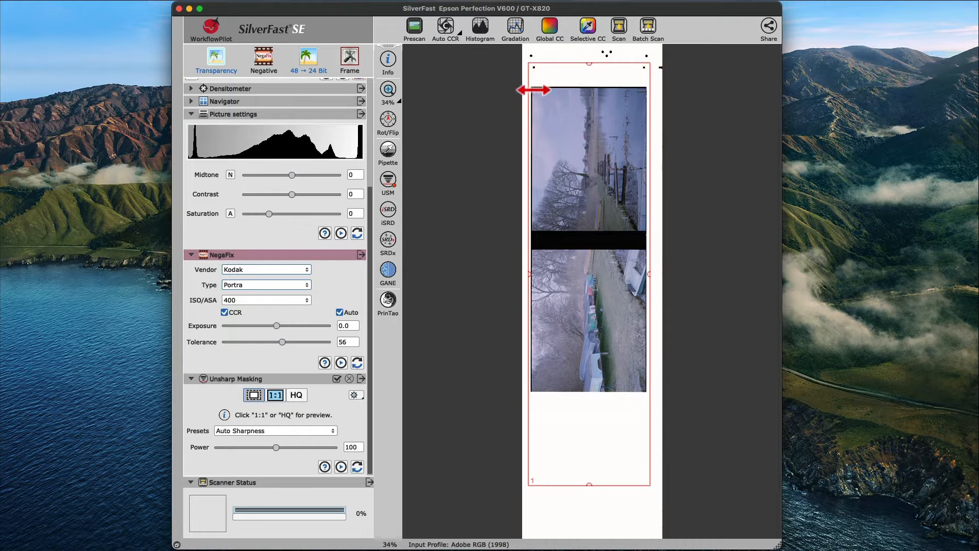
# Fit the scan frame around the upper photo, draw a second frame of about 651 x 808 pixels around the lower one, and compare their settings.
pyautogui.moveTo(528, 63); pyautogui.dragTo(534, 88)
pyautogui.moveTo(650, 485); pyautogui.dragTo(645, 228)
pyautogui.moveTo(532, 250); pyautogui.dragTo(647, 391)
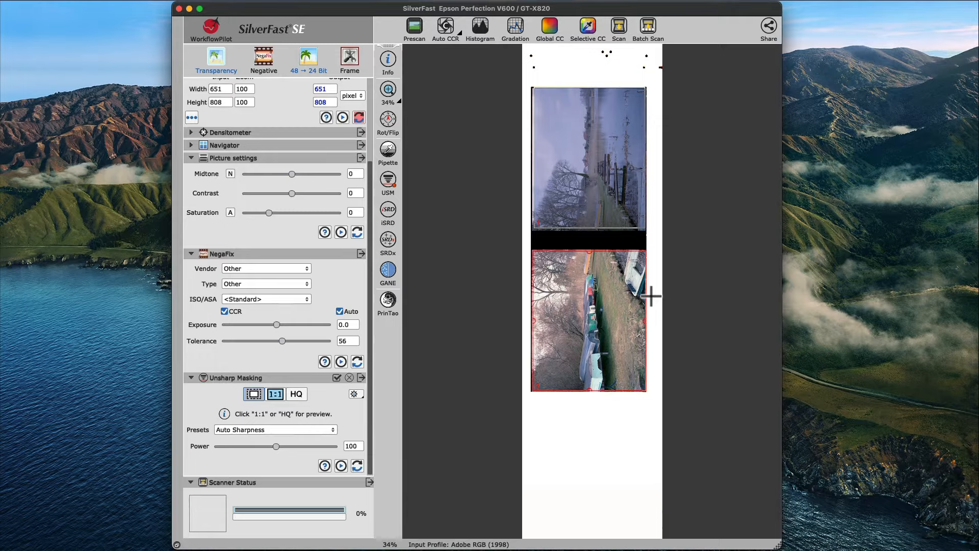
pyautogui.click(625, 235)
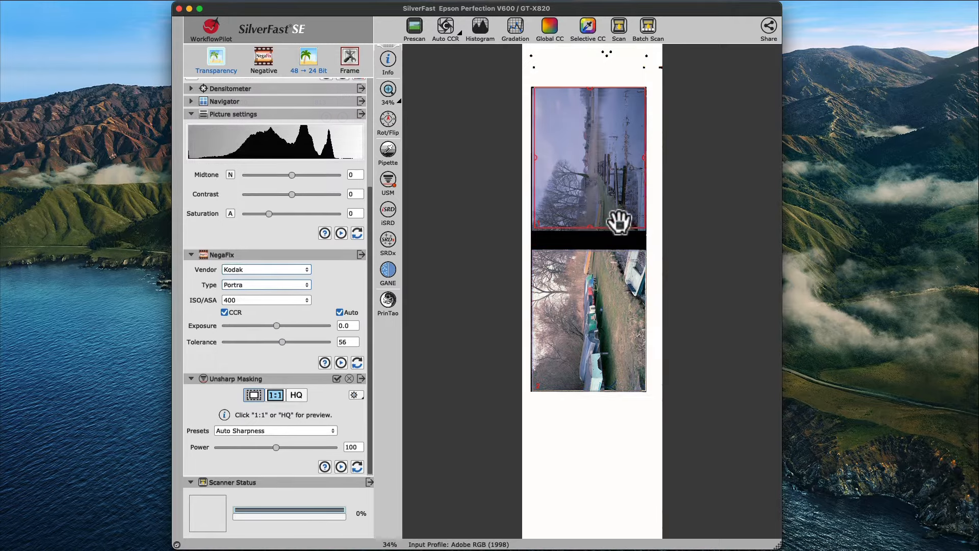
pyautogui.click(589, 317)
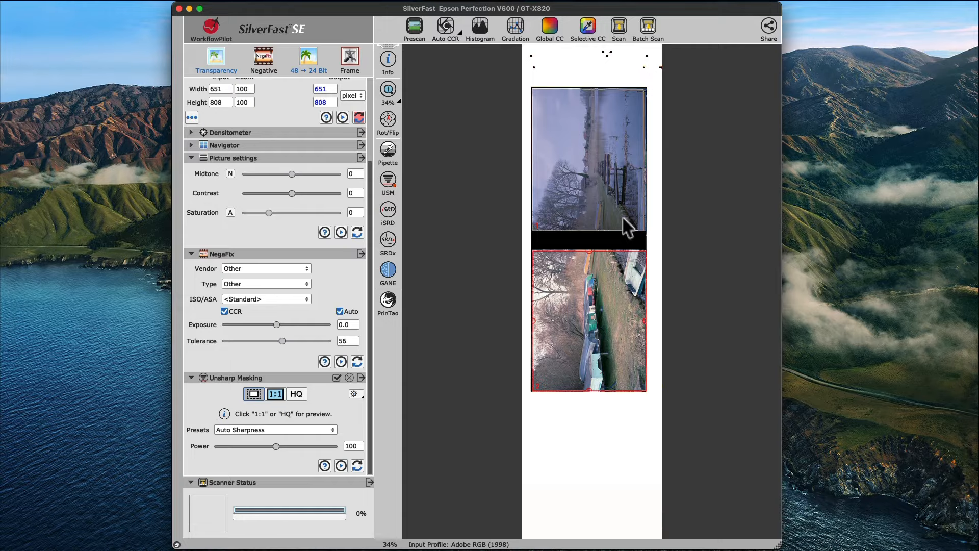
pyautogui.click(627, 227)
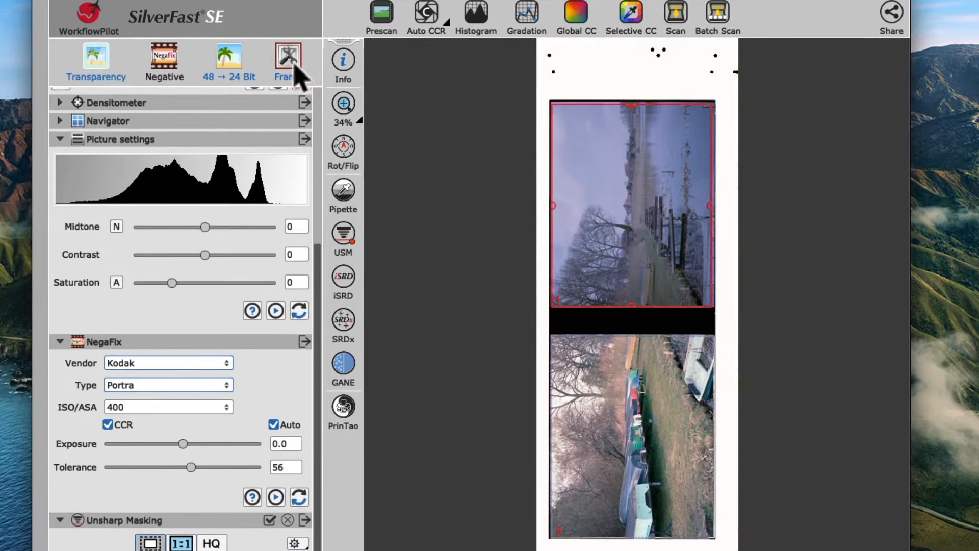
# Find the photo frames automatically using the Medium Format 6 x 7 cm preset.
pyautogui.click(295, 68)
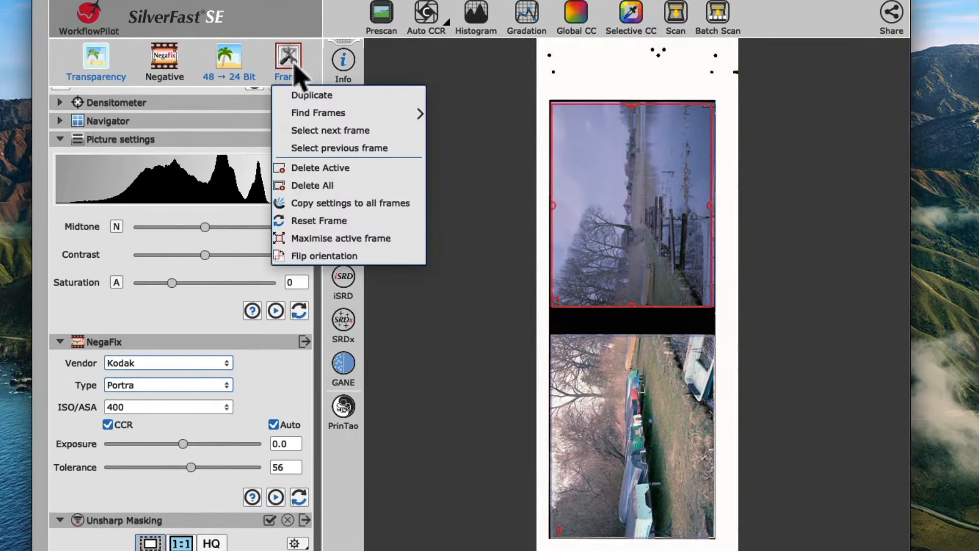
pyautogui.moveTo(342, 112)
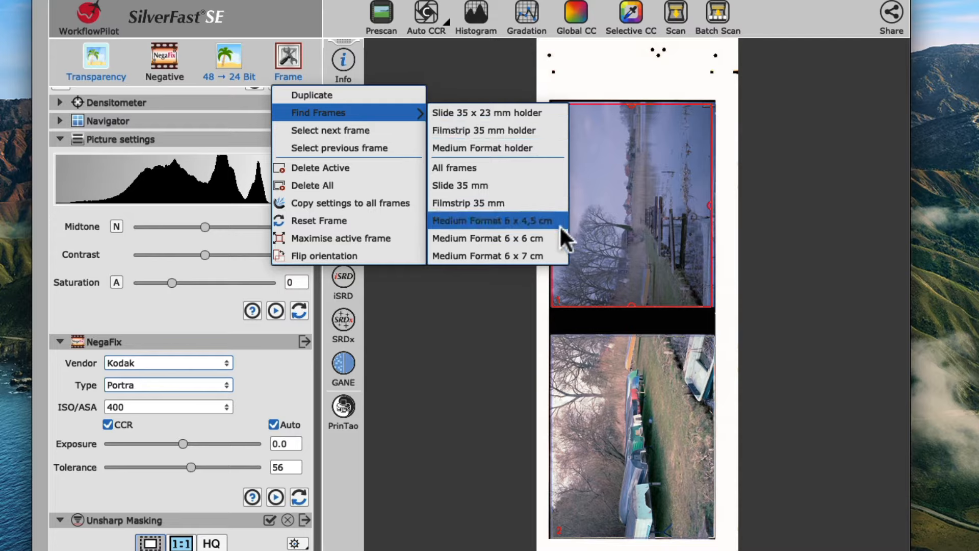
pyautogui.click(556, 257)
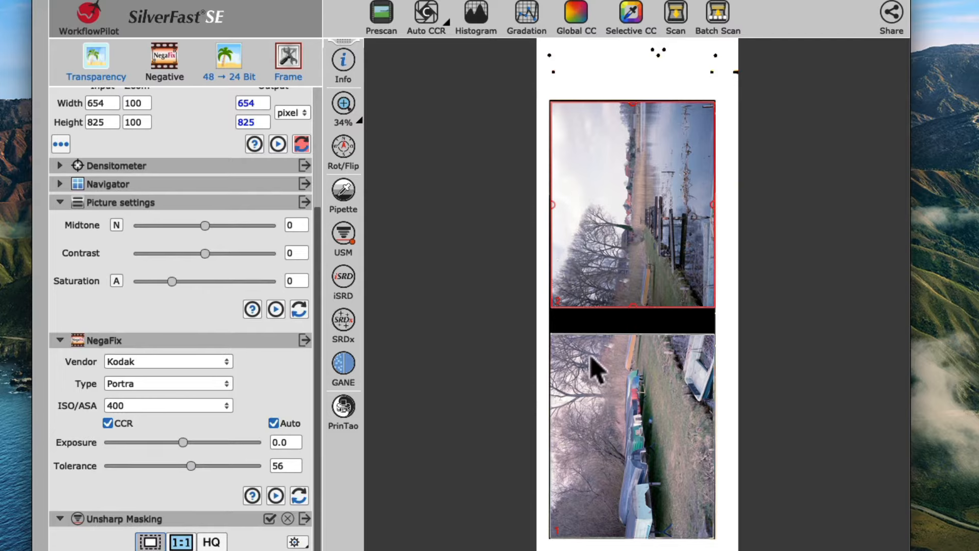
# Rotate the prescan clockwise with the upper photo's frame selected, and expand the Navigator section.
pyautogui.click(644, 362)
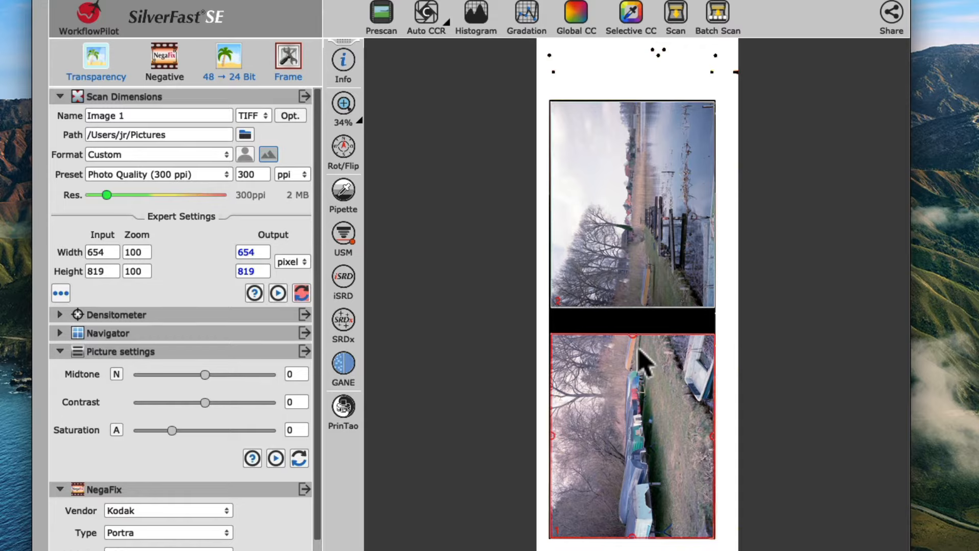
pyautogui.click(664, 304)
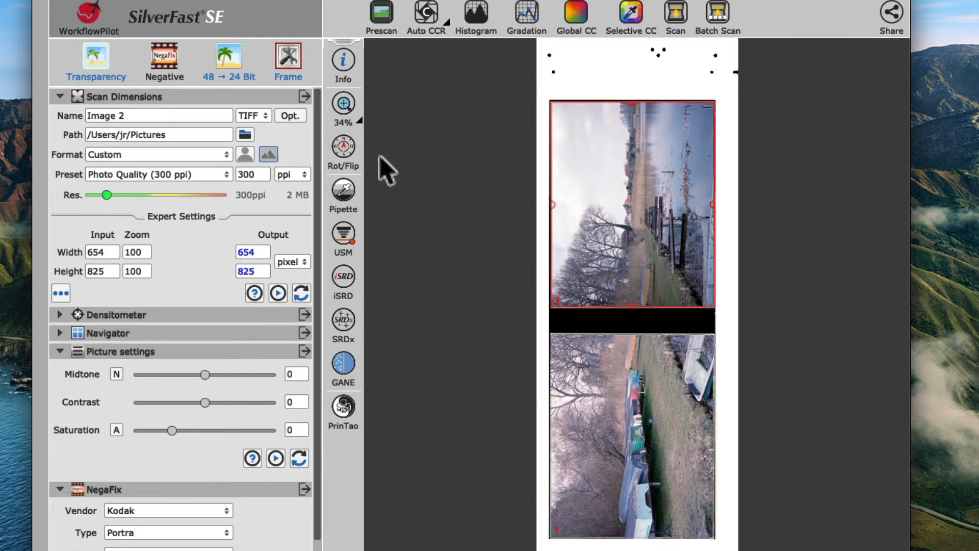
pyautogui.click(348, 155)
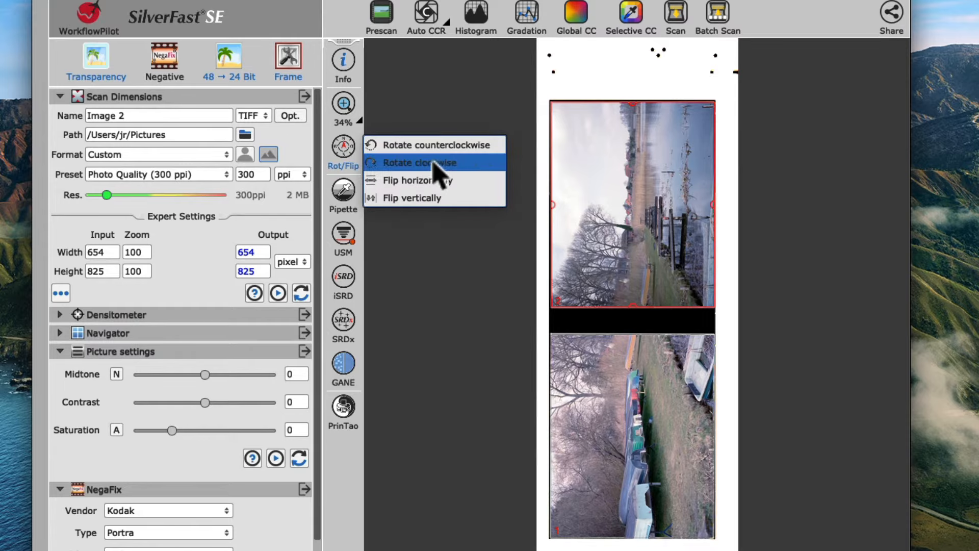
pyautogui.click(474, 165)
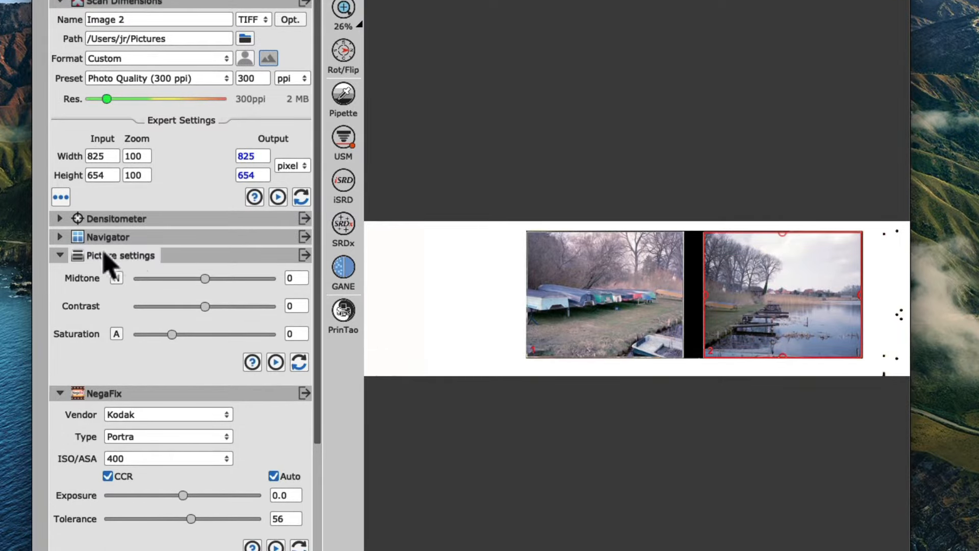
pyautogui.click(56, 242)
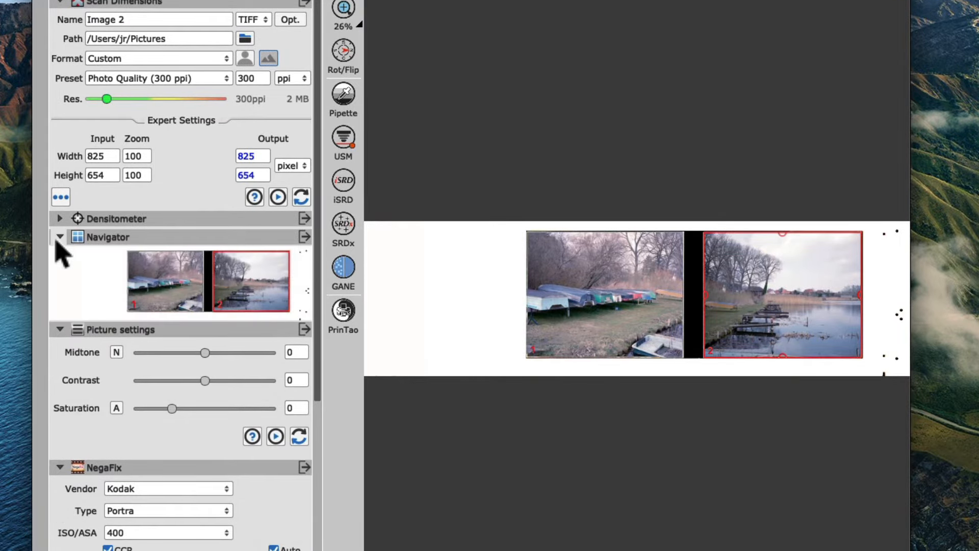
# Name the lake photo's scan file Lake Sternberg and keep TIFF as its file format.
pyautogui.click(343, 8)
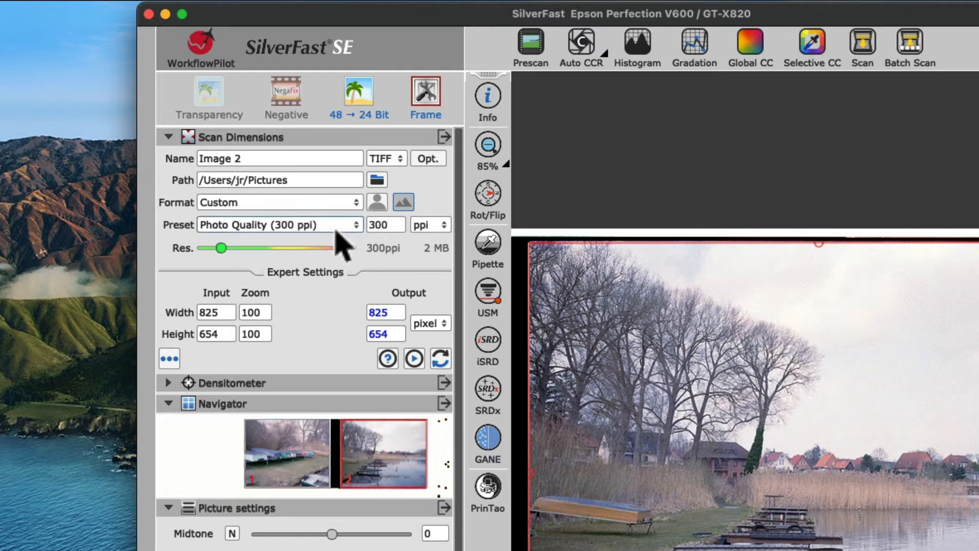
pyautogui.tripleClick(328, 161)
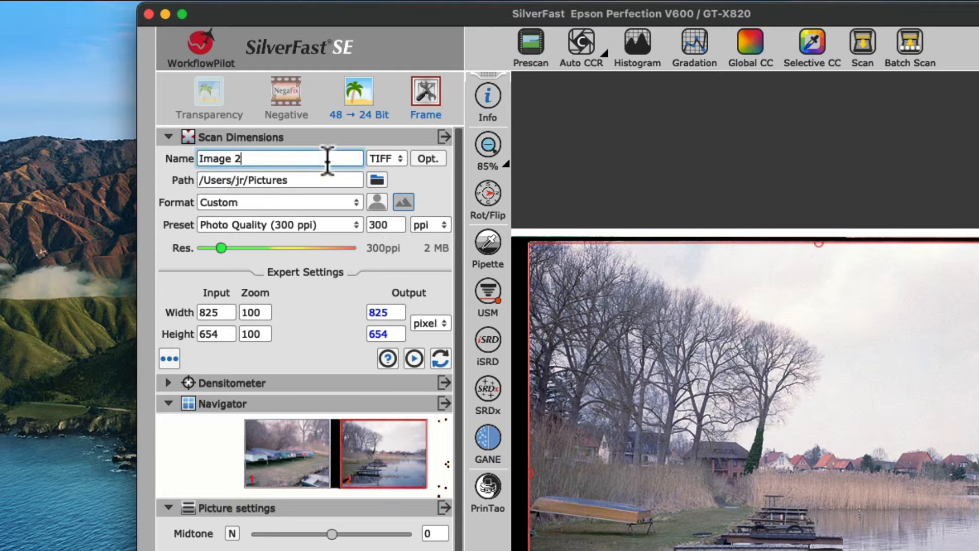
pyautogui.scroll(-1, 327, 161)
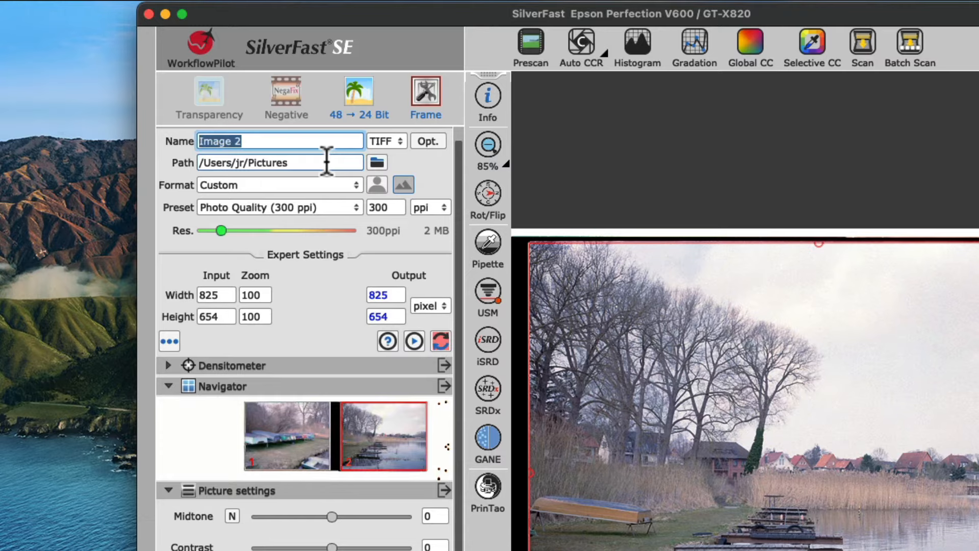
pyautogui.write('Lake St')
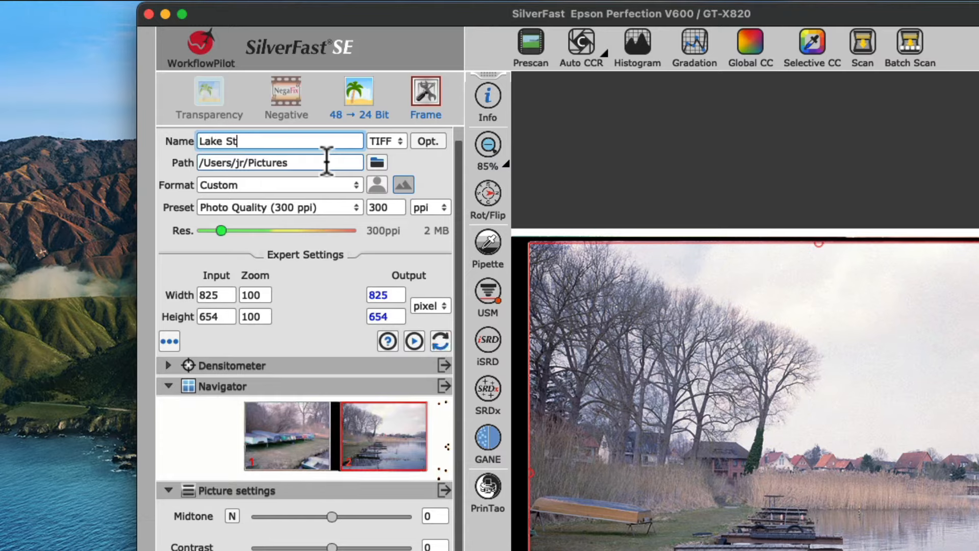
pyautogui.write('ernberg')
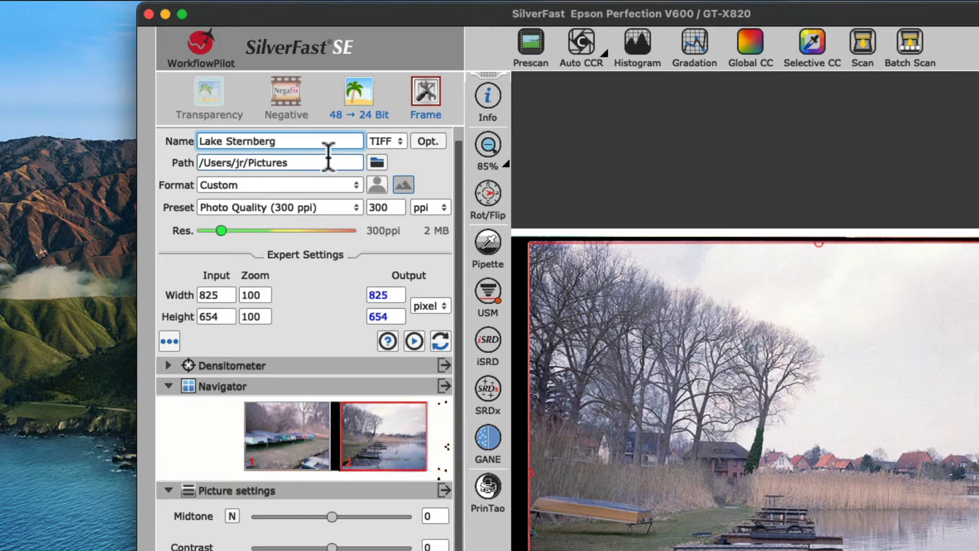
pyautogui.scroll(1, 350, 213)
pyautogui.click(388, 159)
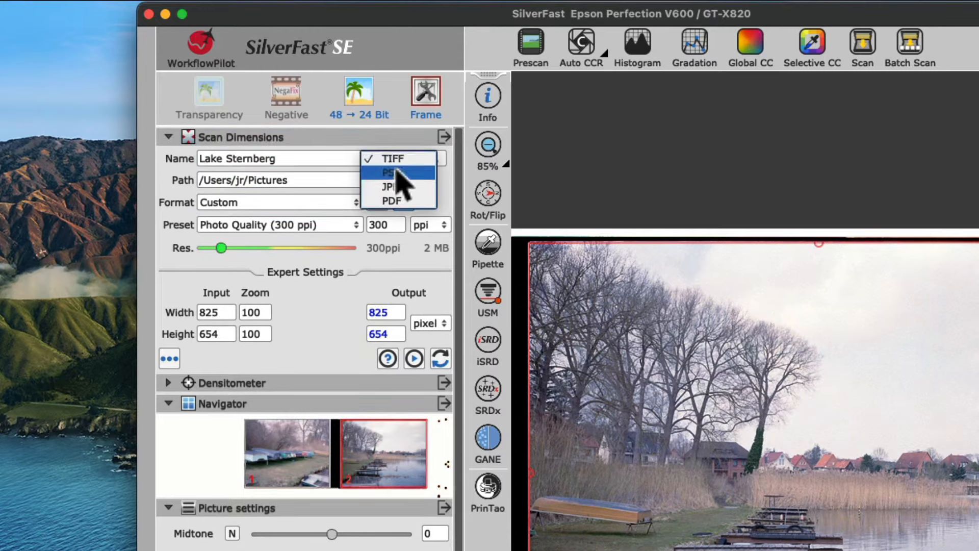
pyautogui.click(396, 160)
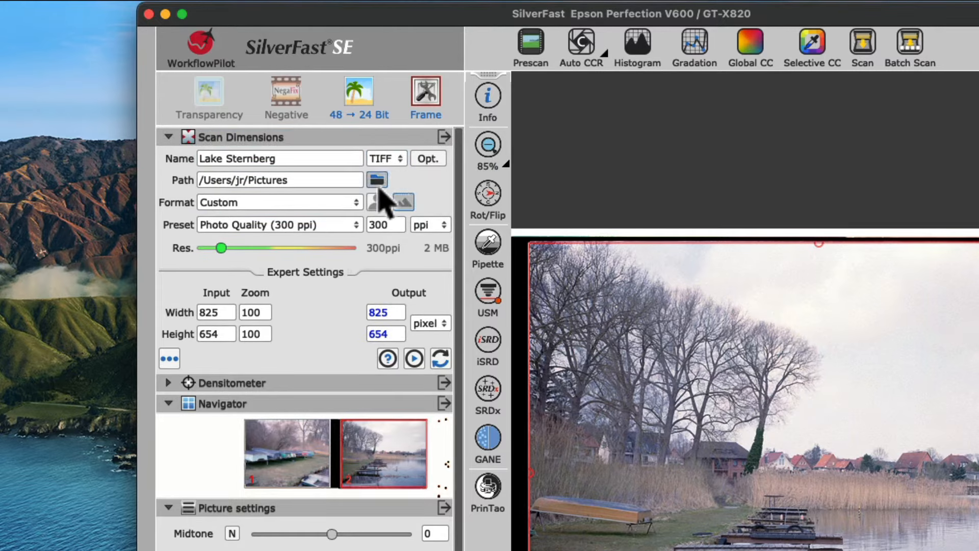
# Set the save location for the scan to the Archive folder inside Pictures.
pyautogui.click(377, 183)
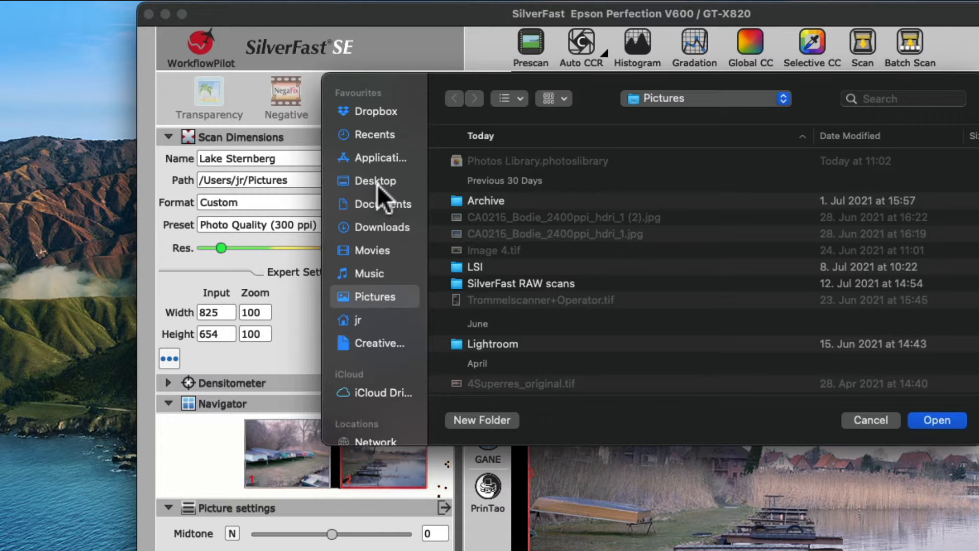
pyautogui.doubleClick(480, 203)
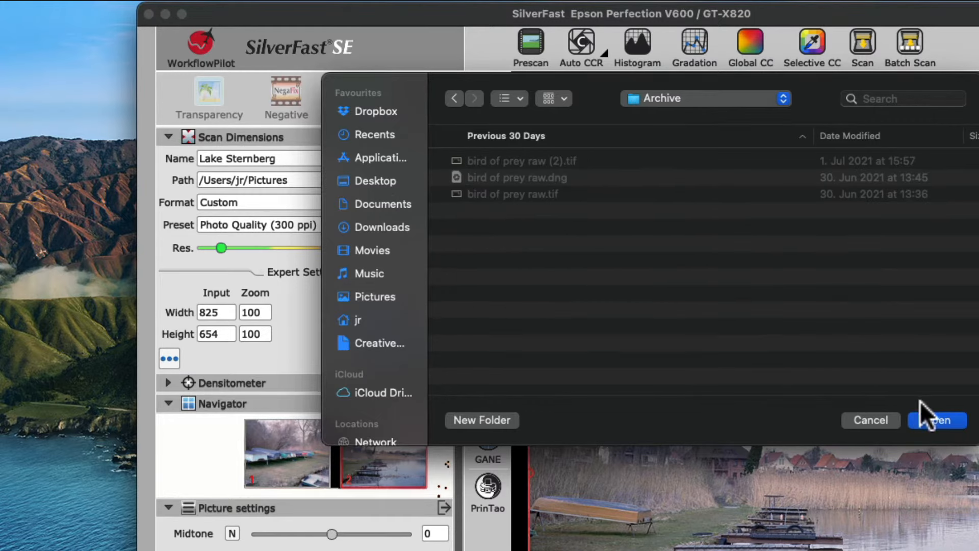
pyautogui.click(939, 419)
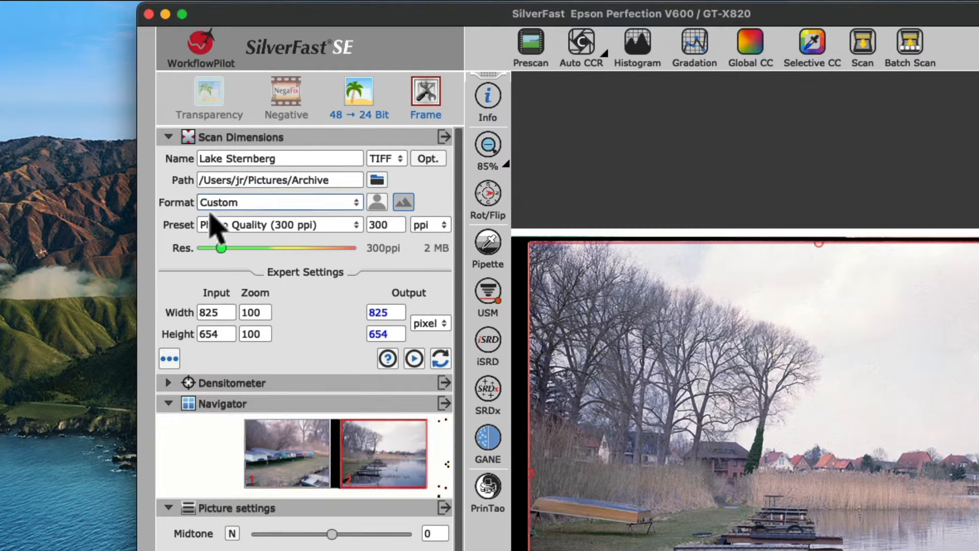
# Set the output format to 5.0'' x 7.0'' and shrink the lake photo's frame slightly, keeping it in the photo's upper-right area.
pyautogui.click(352, 206)
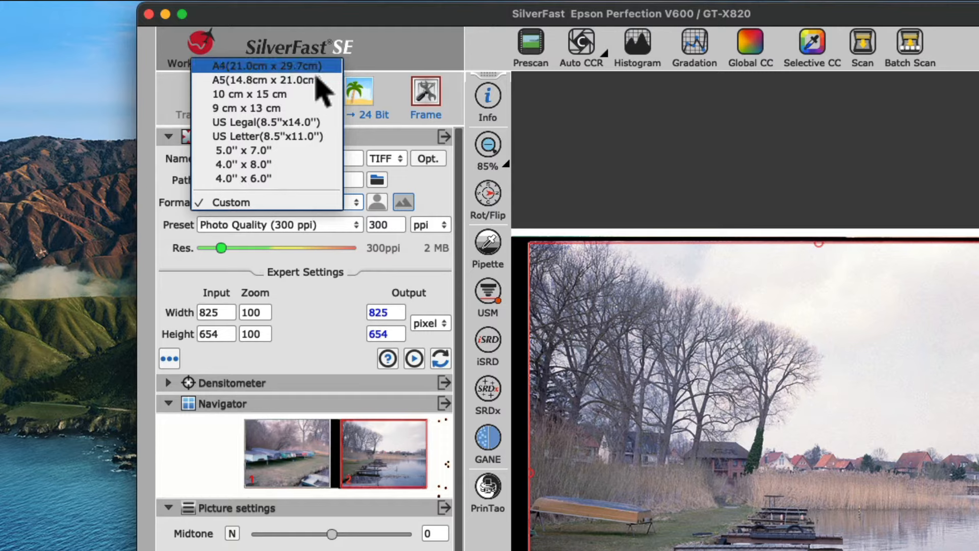
pyautogui.click(313, 153)
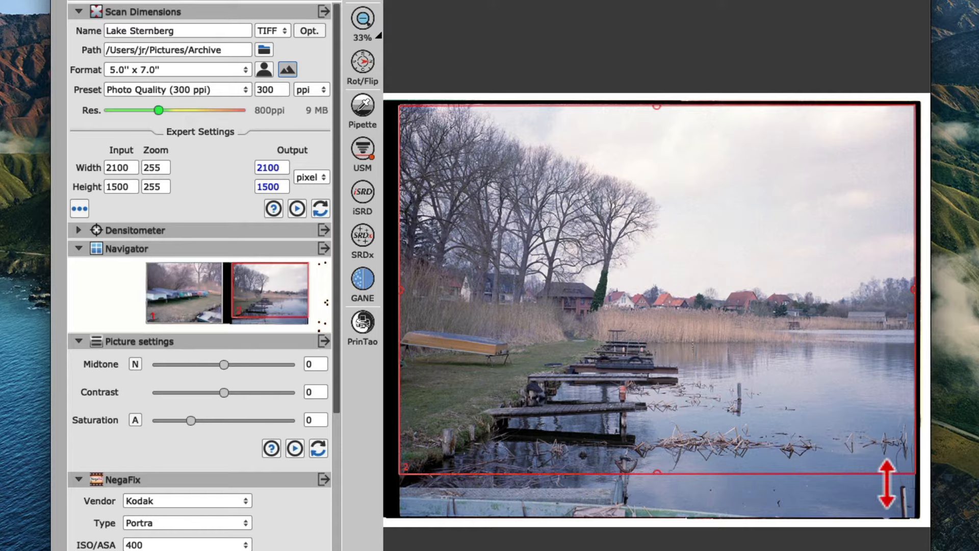
pyautogui.moveTo(888, 484); pyautogui.dragTo(889, 470)
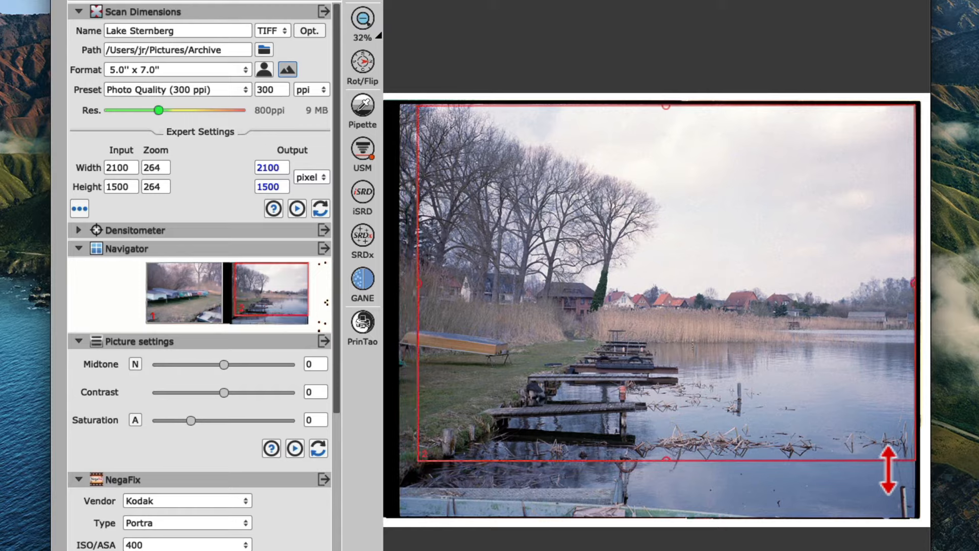
pyautogui.moveTo(861, 420); pyautogui.dragTo(910, 436)
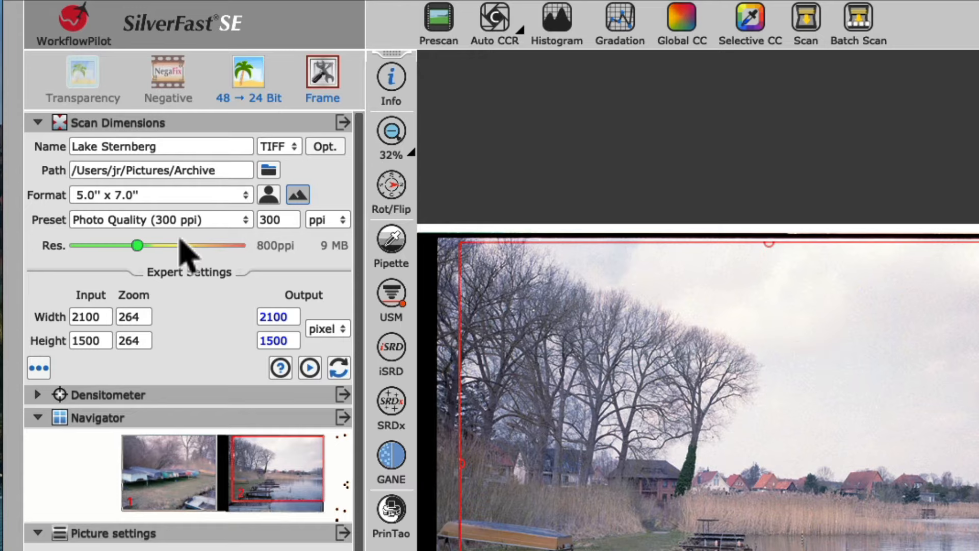
# Try the Typesetter (600 ppi) and Draft (150 ppi) resolution presets, and return to Photo Quality (300 ppi).
pyautogui.click(244, 226)
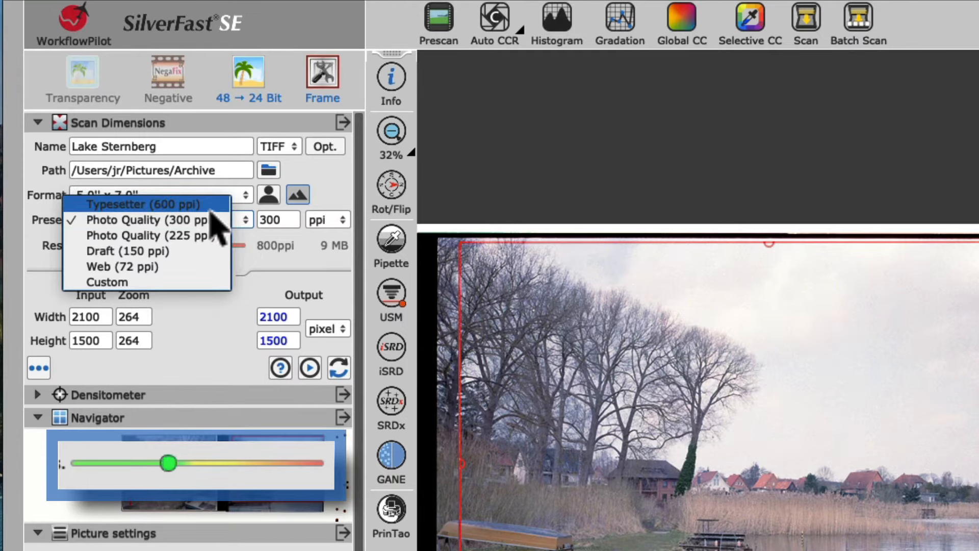
pyautogui.click(209, 206)
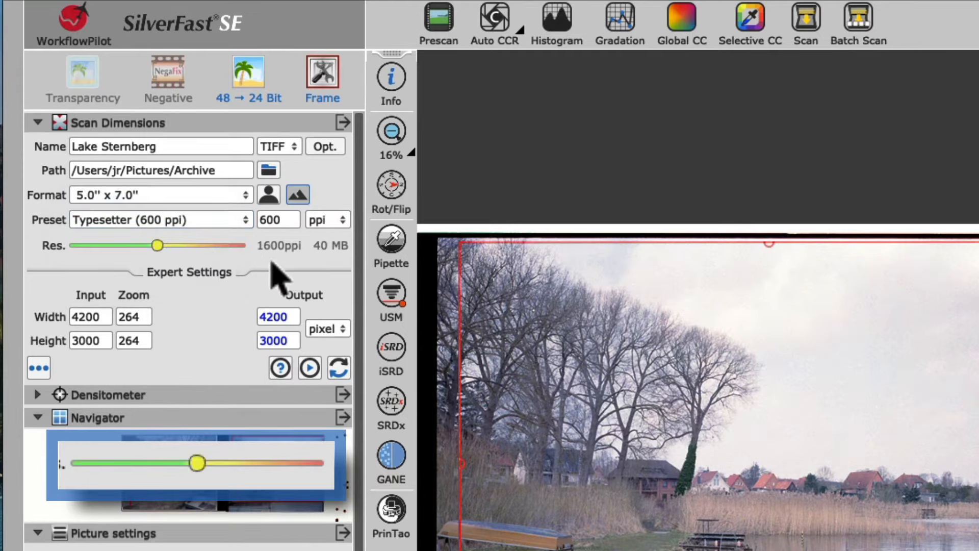
pyautogui.click(233, 222)
pyautogui.click(209, 267)
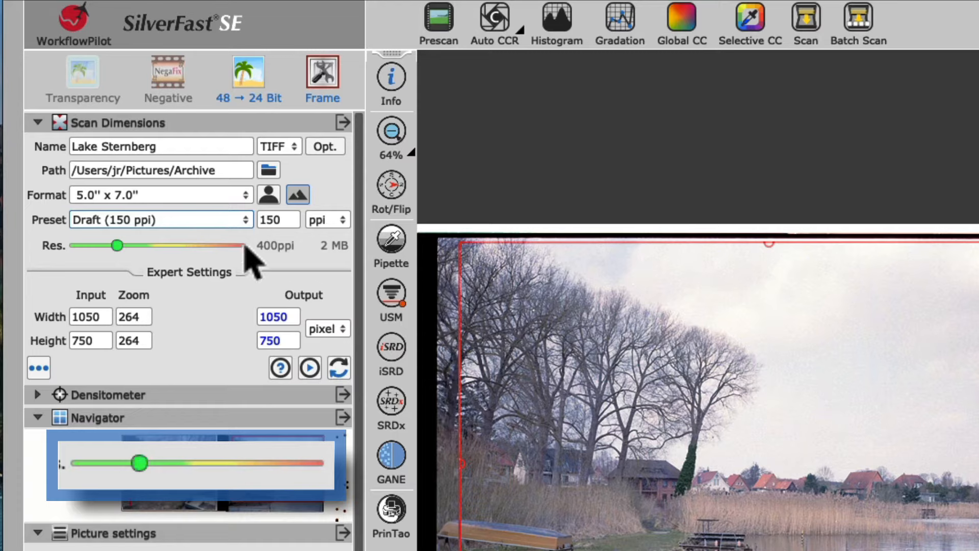
pyautogui.click(234, 225)
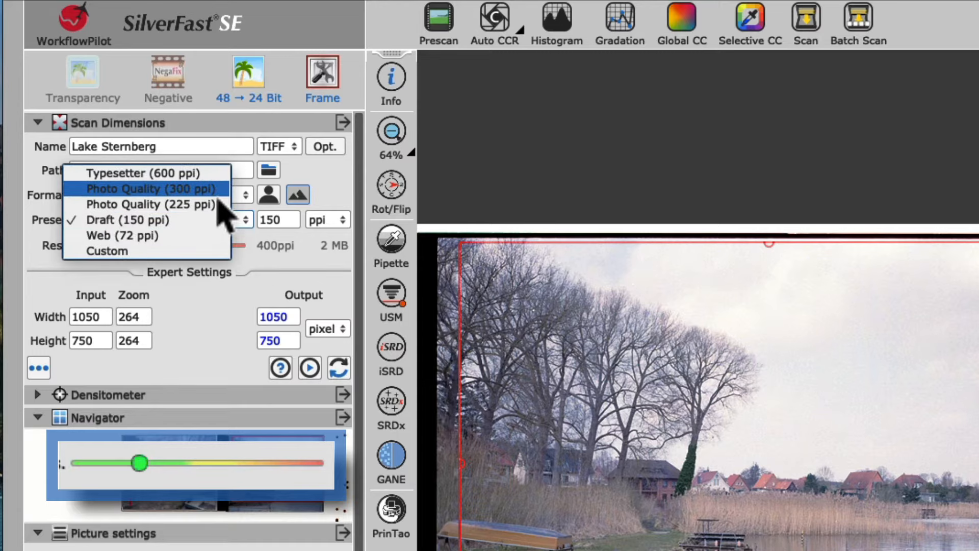
pyautogui.click(218, 190)
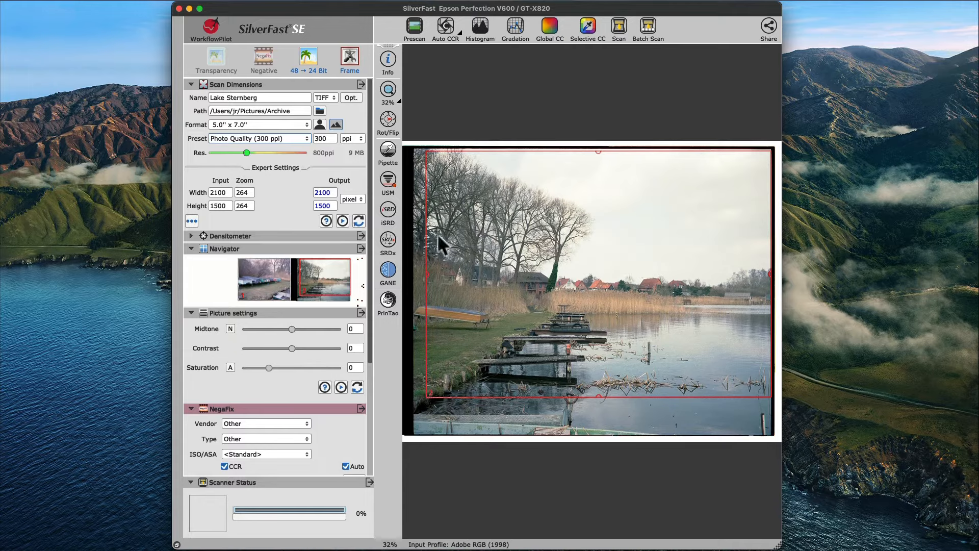
# Detach the NegaFix section as a floating window and place it beside the lake photo's prescan.
pyautogui.moveTo(368, 189); pyautogui.dragTo(366, 293)
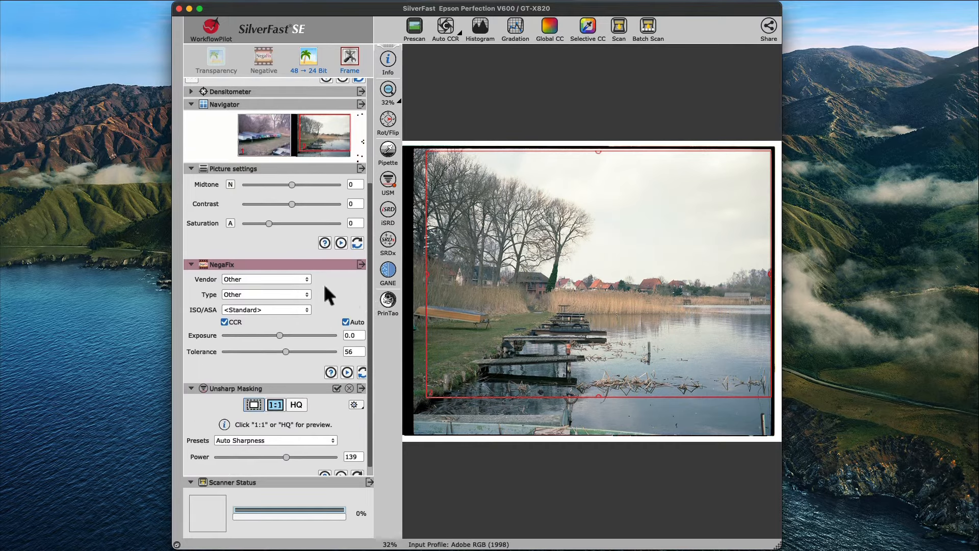
pyautogui.moveTo(312, 268); pyautogui.dragTo(421, 122)
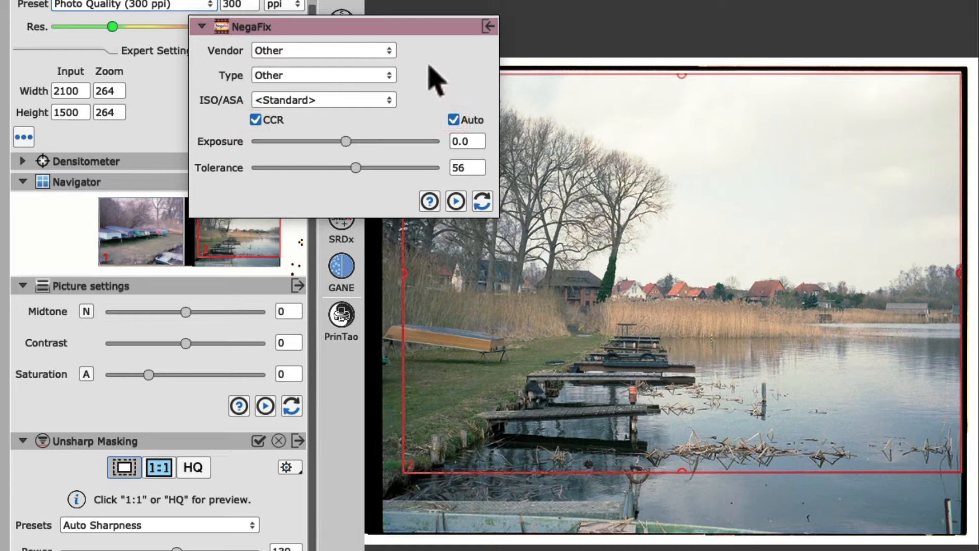
pyautogui.moveTo(428, 31); pyautogui.dragTo(374, 32)
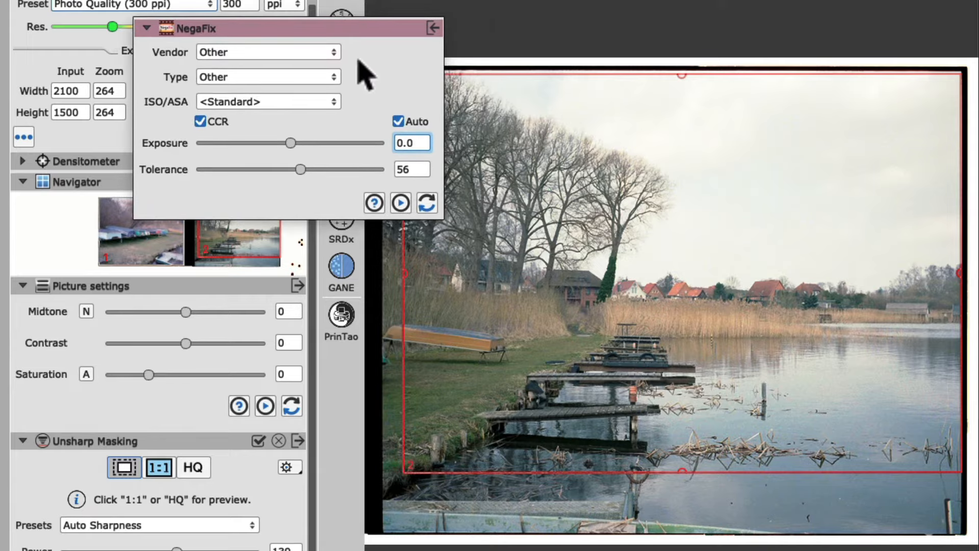
# Set the NegaFix film profile to Kodak Portra with an ISO/ASA of 400.
pyautogui.click(333, 52)
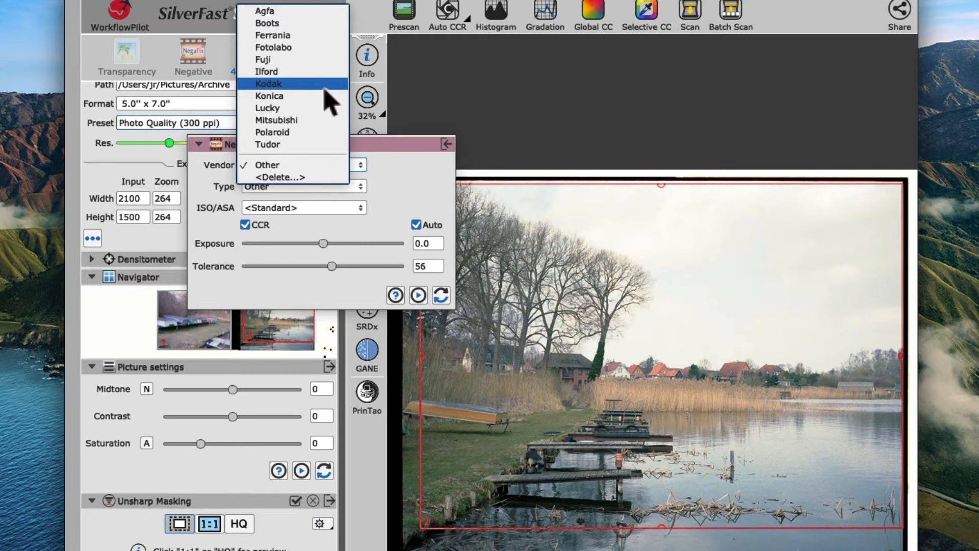
pyautogui.click(327, 95)
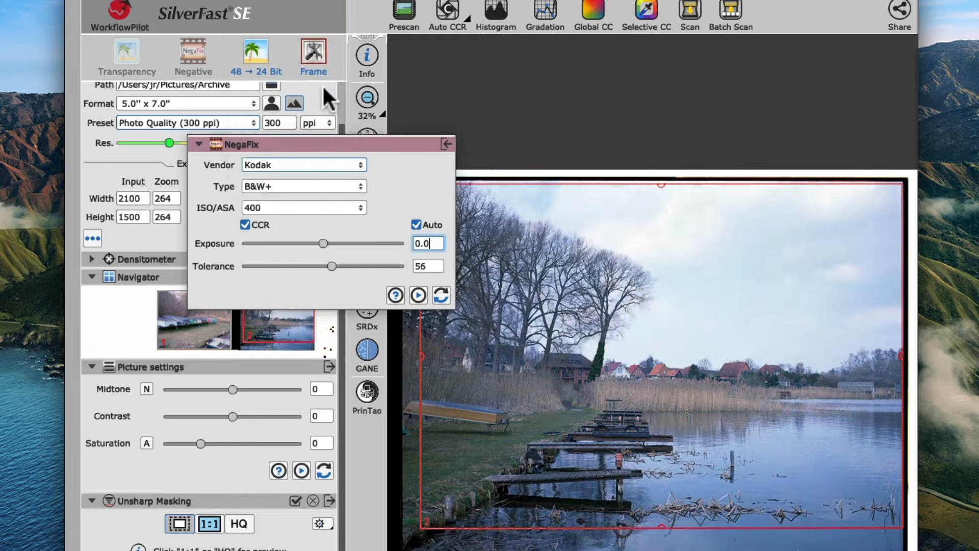
pyautogui.click(357, 190)
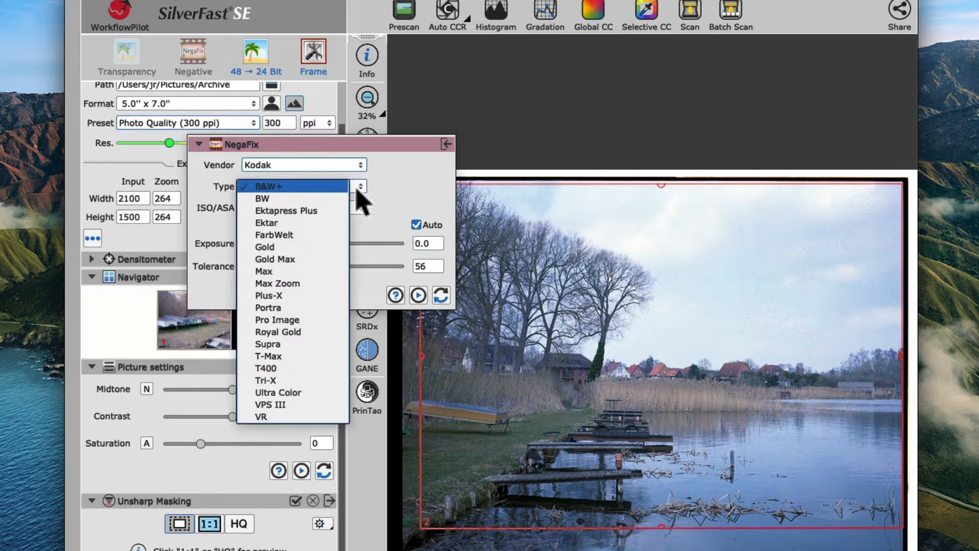
pyautogui.click(319, 308)
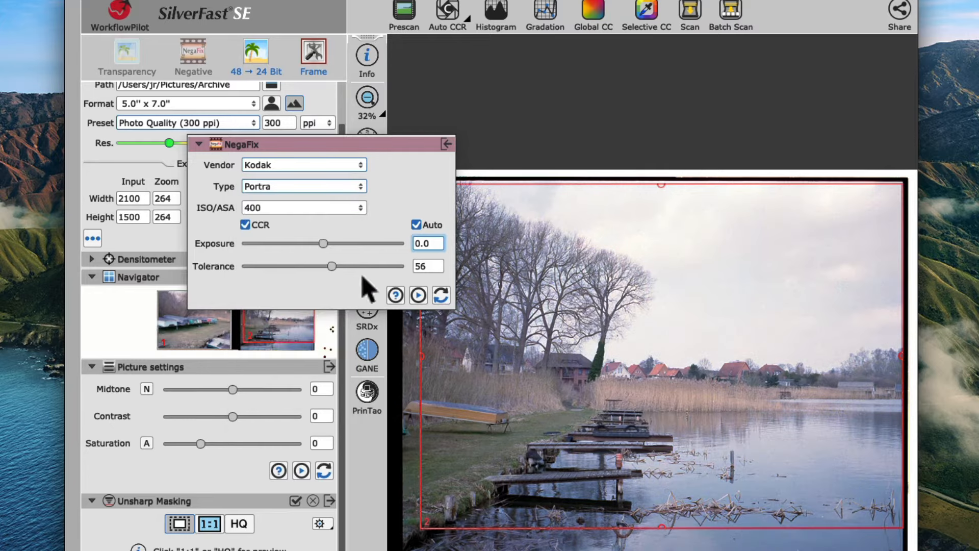
pyautogui.click(361, 214)
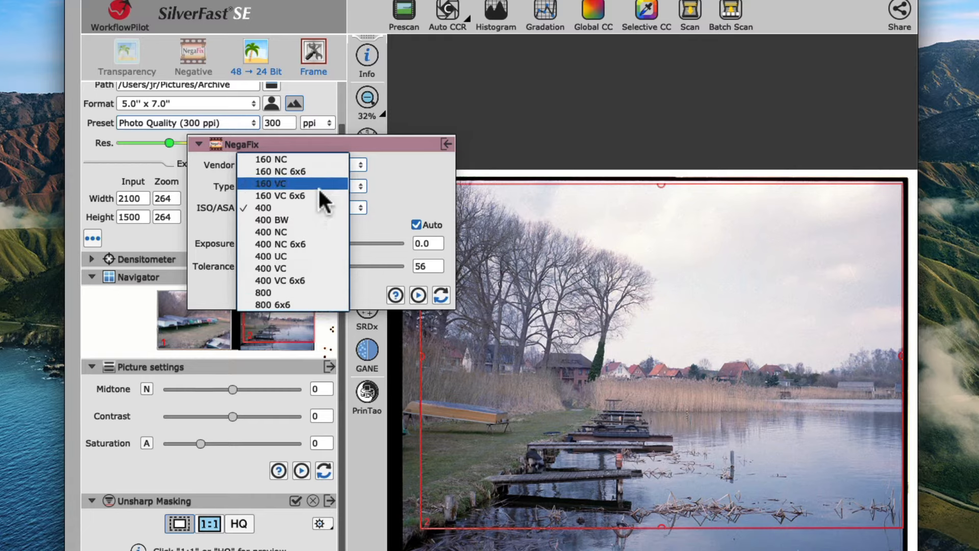
pyautogui.click(319, 207)
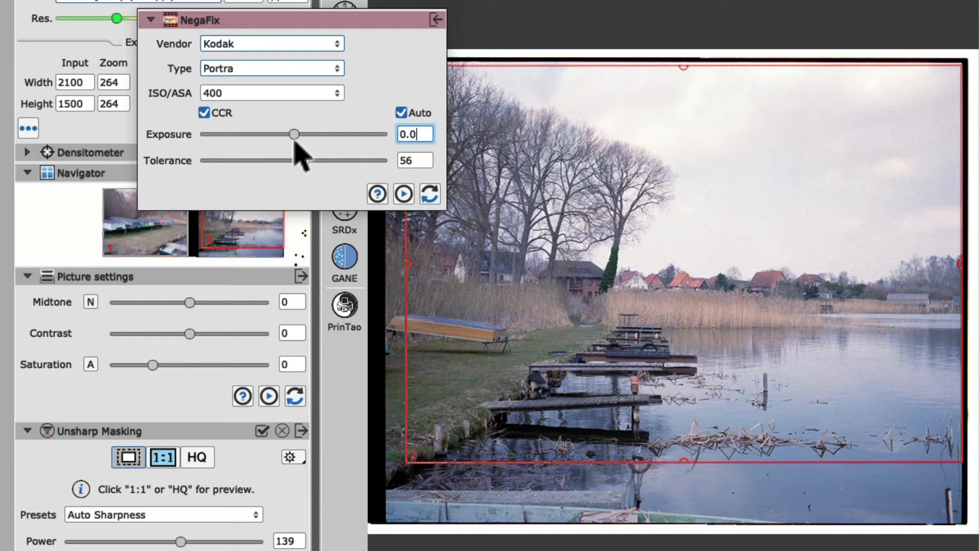
# Try a NegaFix exposure of 2.1, return it to 0.0, and set it to -0.8.
pyautogui.moveTo(294, 141); pyautogui.dragTo(356, 147)
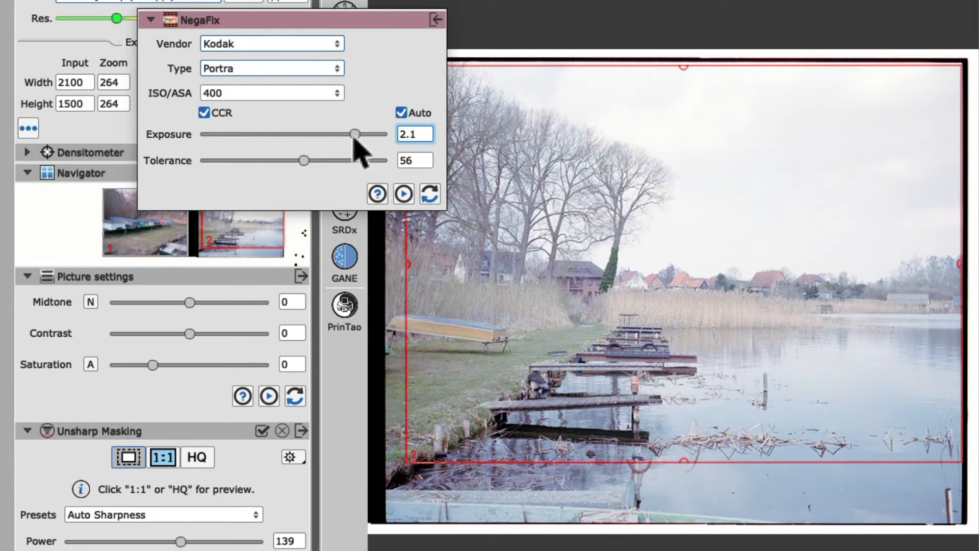
pyautogui.moveTo(356, 139); pyautogui.dragTo(296, 142)
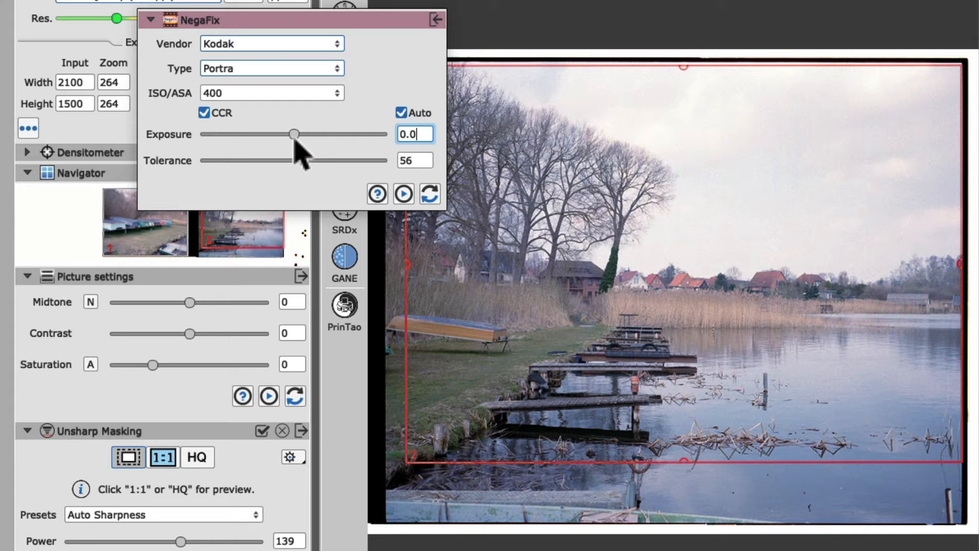
pyautogui.moveTo(295, 138); pyautogui.dragTo(271, 143)
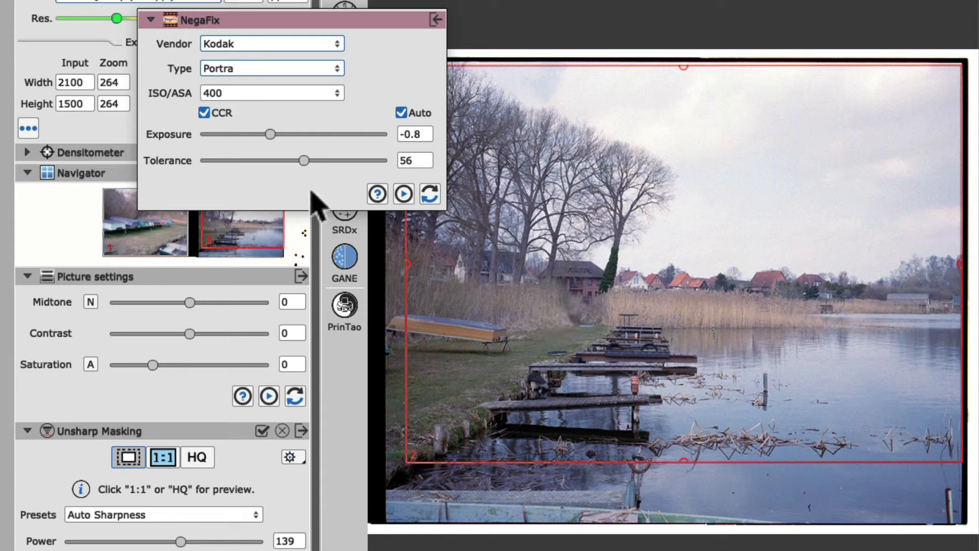
# Try lowering the NegaFix tolerance to 0 and return it to 56.
pyautogui.click(306, 163)
pyautogui.moveTo(305, 164)
pyautogui.mouseDown()
pyautogui.moveTo(204, 161)
pyautogui.moveTo(353, 173)
pyautogui.moveTo(406, 192)
pyautogui.moveTo(322, 186)
pyautogui.moveTo(306, 174)
pyautogui.mouseUp()
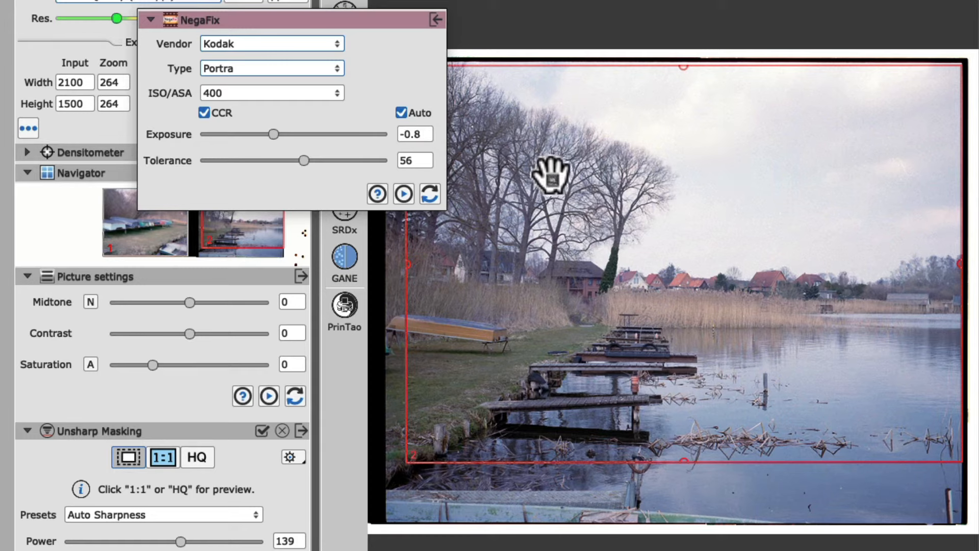
pyautogui.click(303, 168)
pyautogui.moveTo(303, 168); pyautogui.dragTo(192, 164)
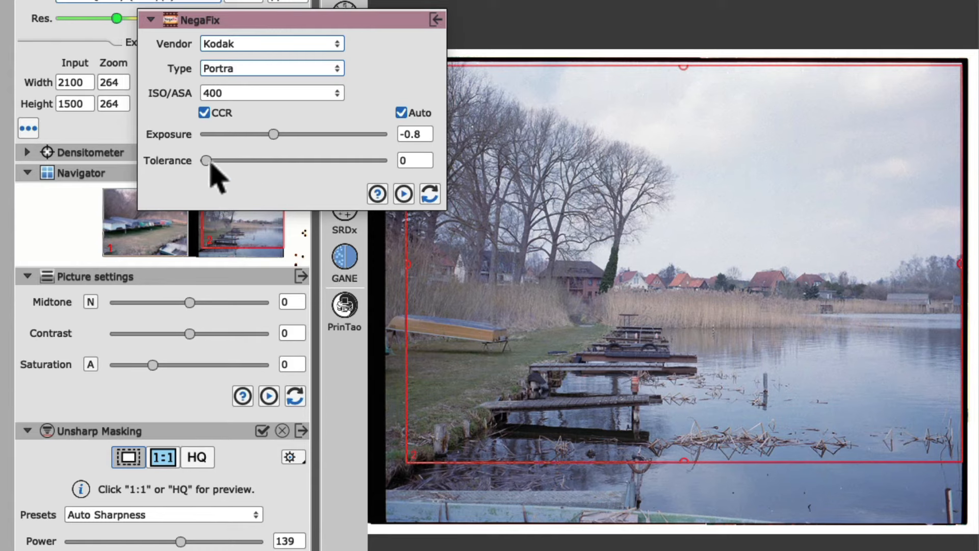
pyautogui.moveTo(206, 165); pyautogui.dragTo(317, 165)
pyautogui.moveTo(314, 165); pyautogui.dragTo(303, 164)
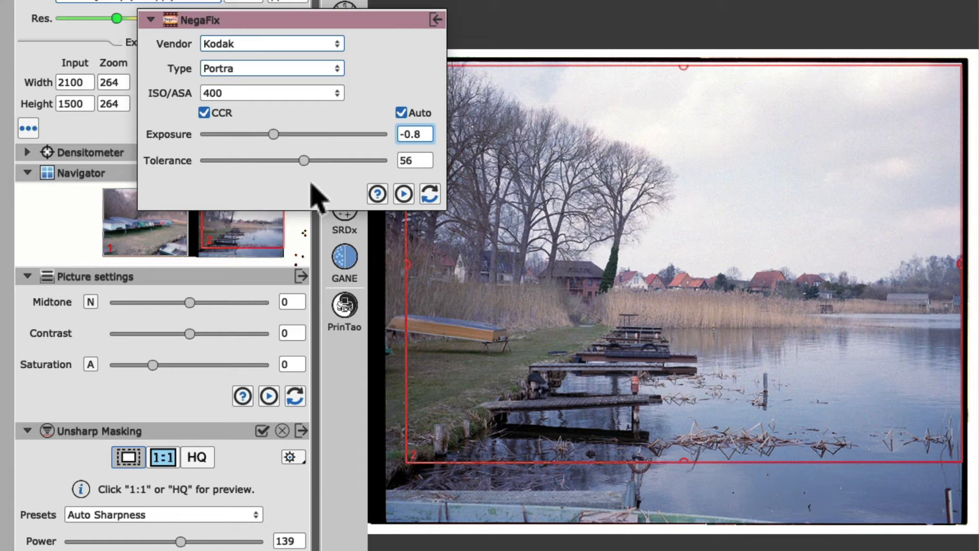
# Dock the floating NegaFix window again and apply the Auto image optimization to the lake photo.
pyautogui.doubleClick(376, 20)
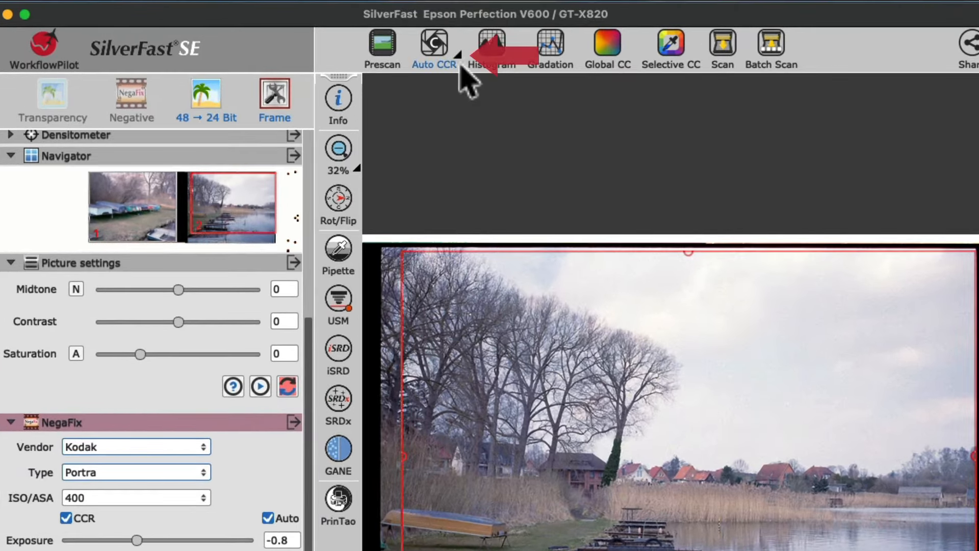
pyautogui.click(460, 66)
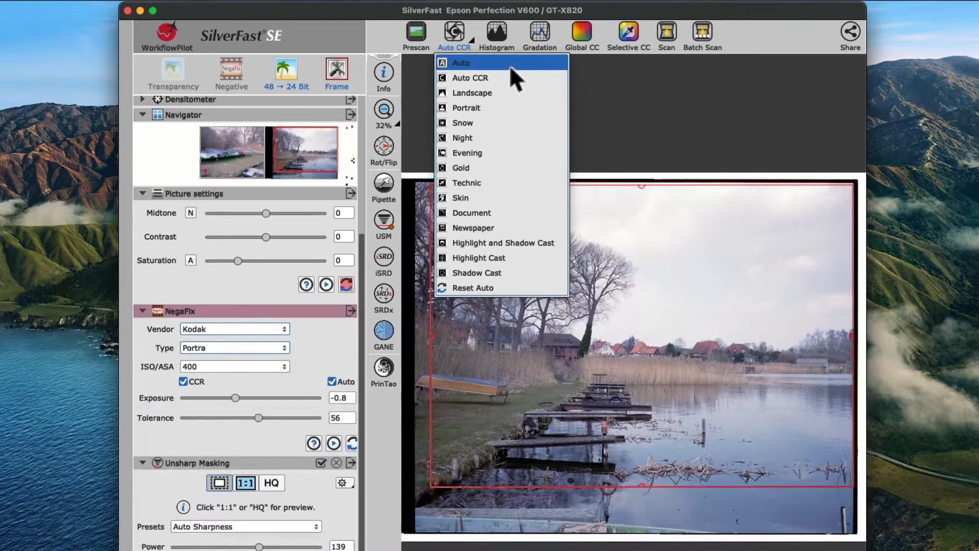
pyautogui.click(510, 66)
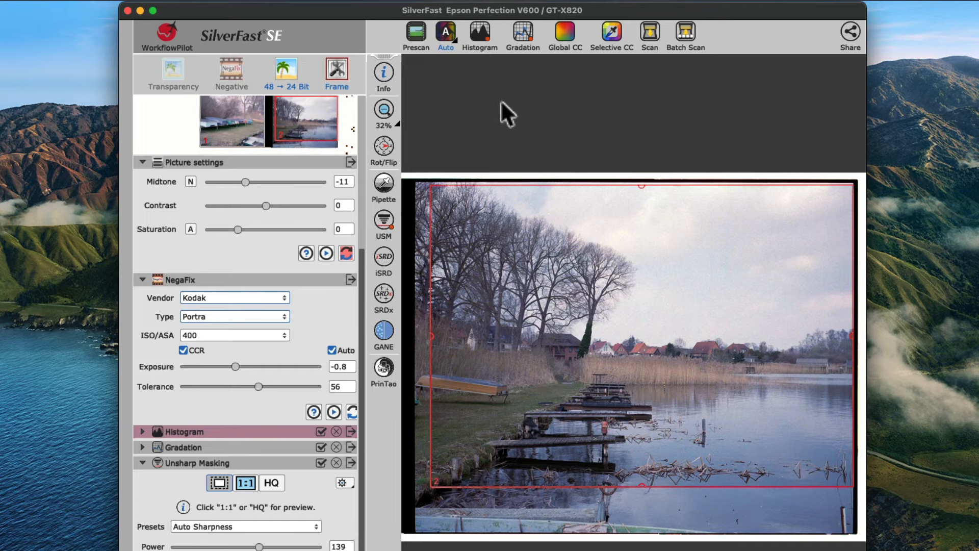
# Scan the selected lake photo frame and open the finished scan file.
pyautogui.scroll(5, 359, 107)
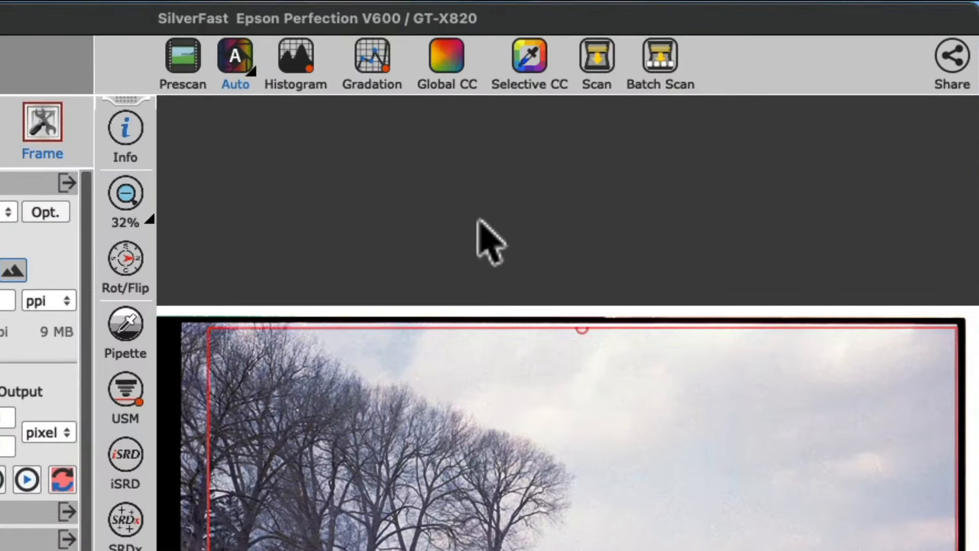
pyautogui.click(604, 77)
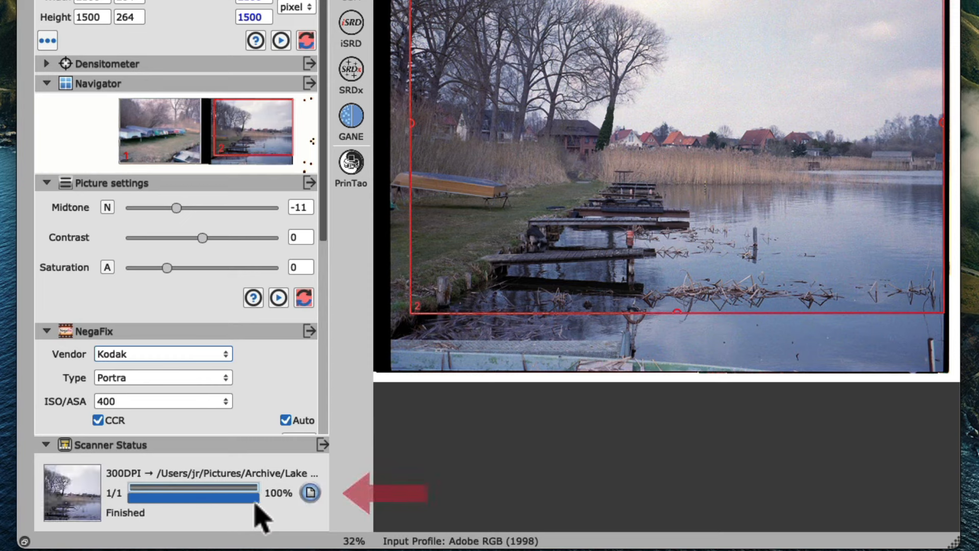
pyautogui.click(310, 492)
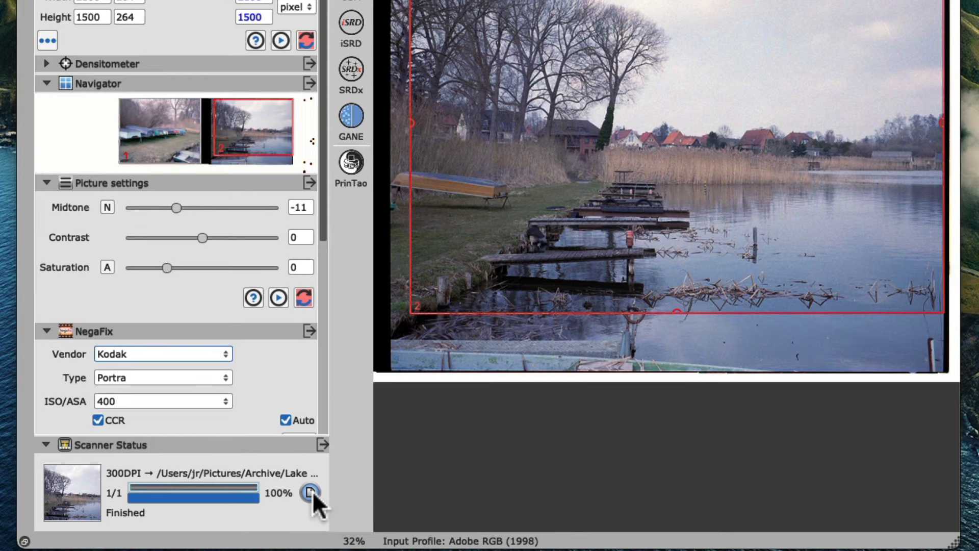